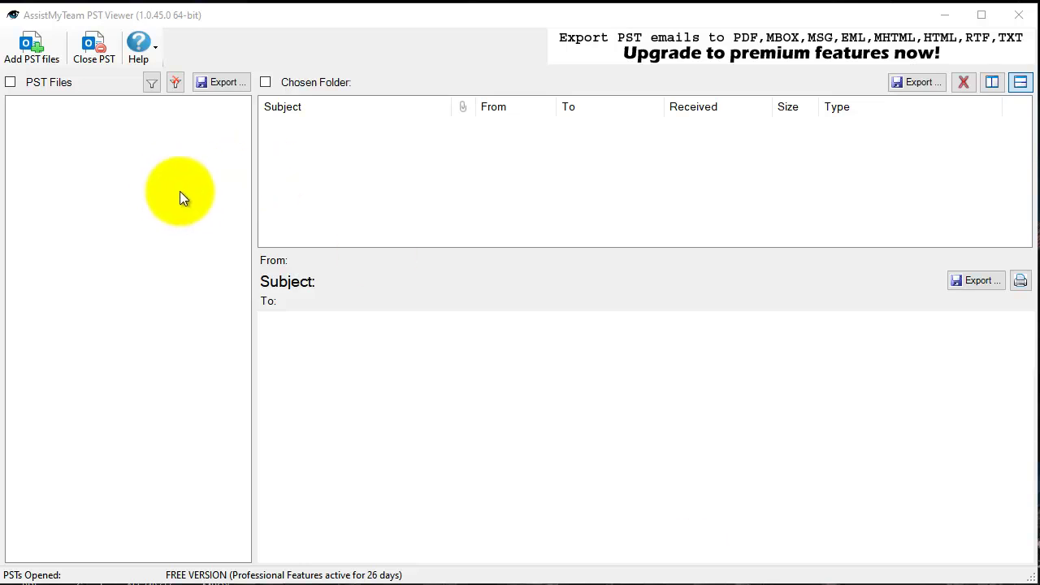
# Start Add PST files and select the four .pst files in D:\AssistMyTeam\Emails
pyautogui.click(164, 134)
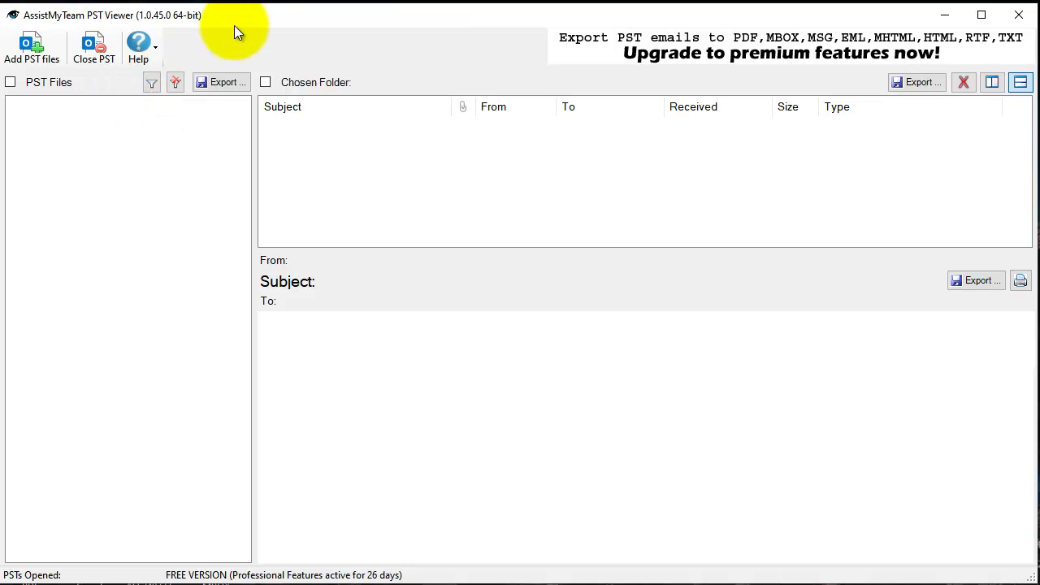
pyautogui.click(36, 55)
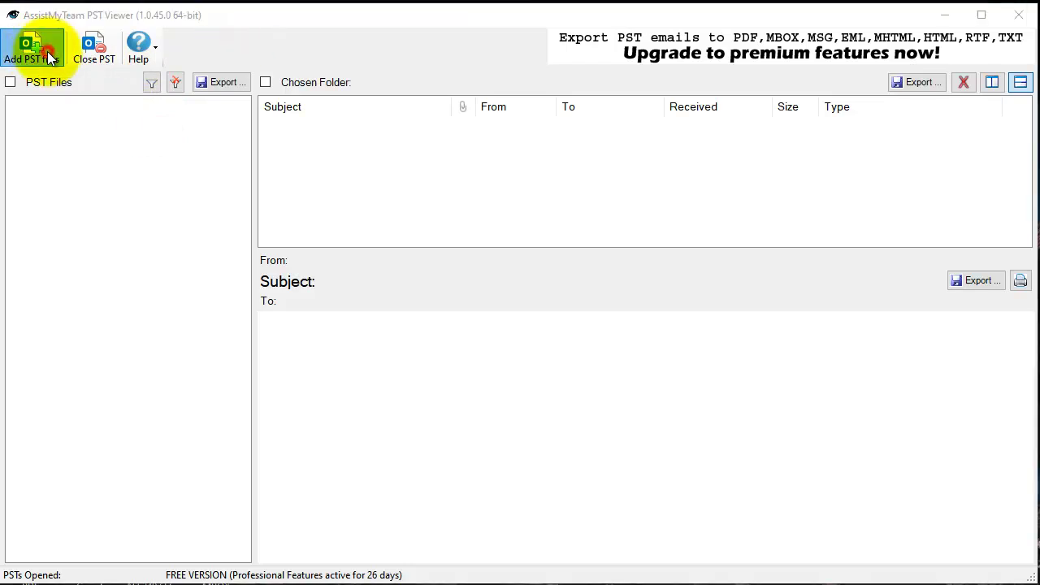
pyautogui.moveTo(334, 264); pyautogui.dragTo(296, 174)
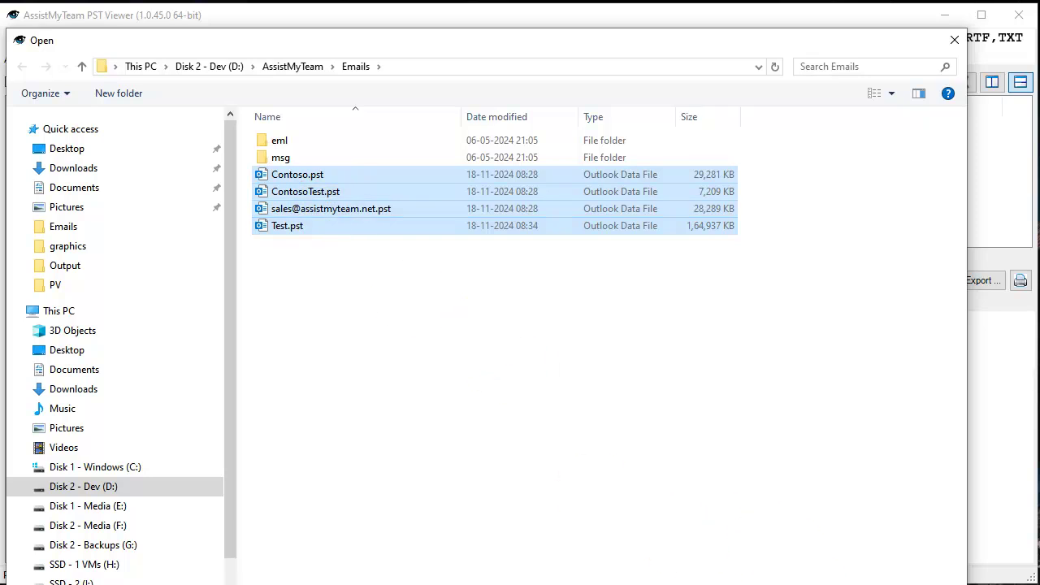
# Open the four selected PST files and show Test.pst's Samples (48) folder
pyautogui.press('Return')
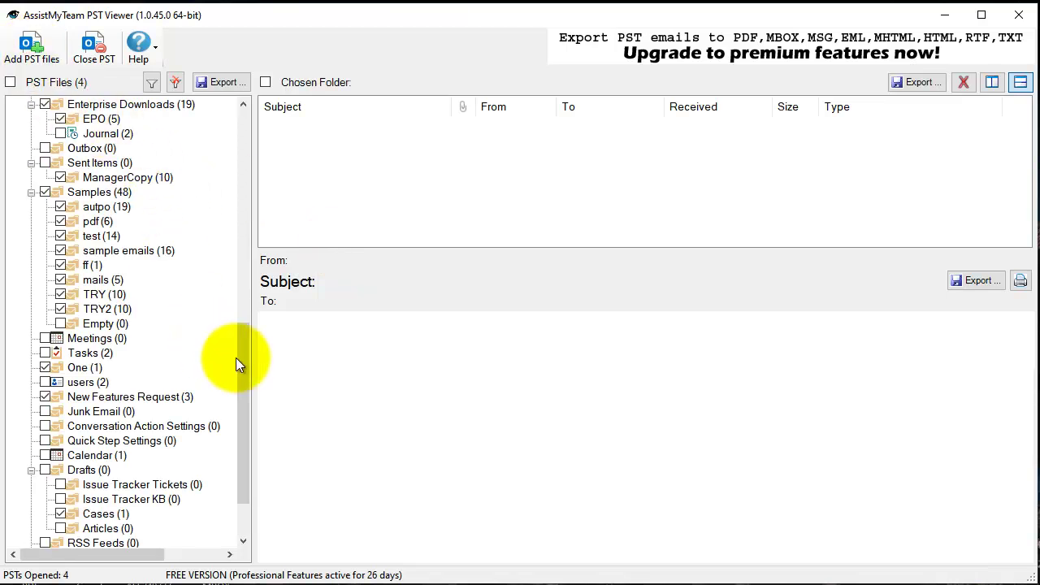
pyautogui.moveTo(239, 356); pyautogui.dragTo(233, 125)
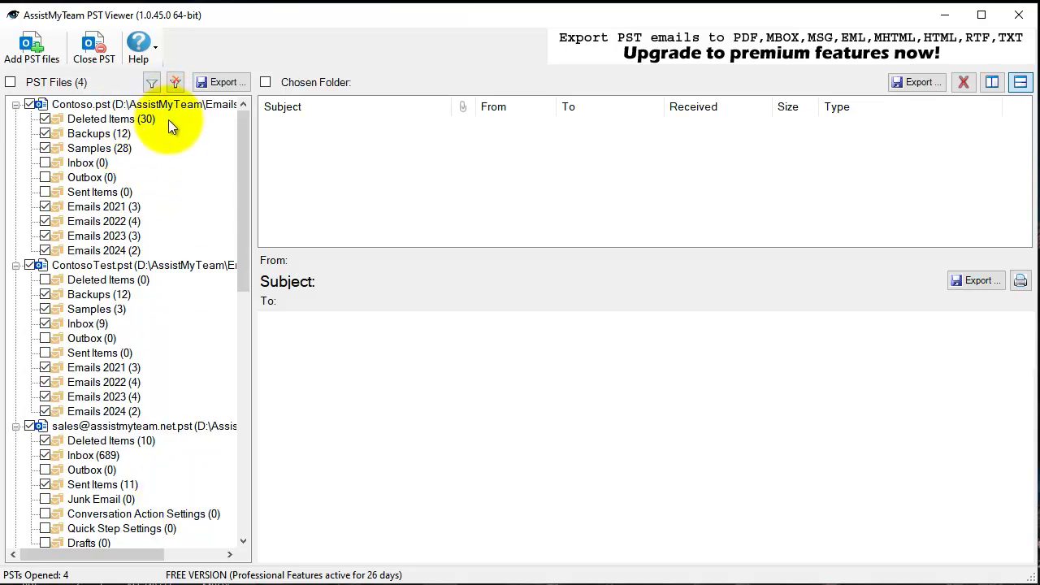
pyautogui.moveTo(245, 131); pyautogui.dragTo(239, 292)
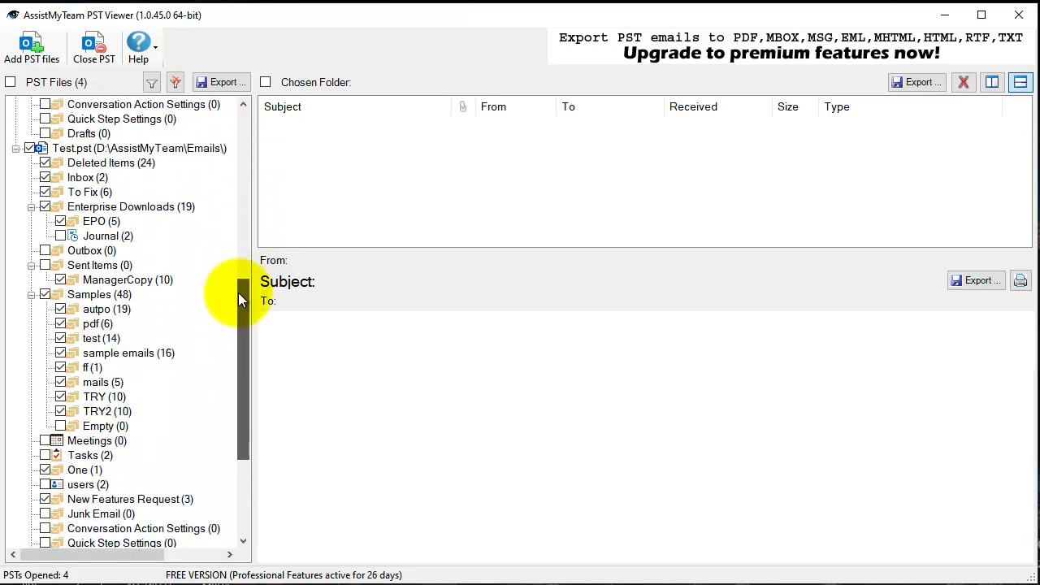
pyautogui.click(88, 294)
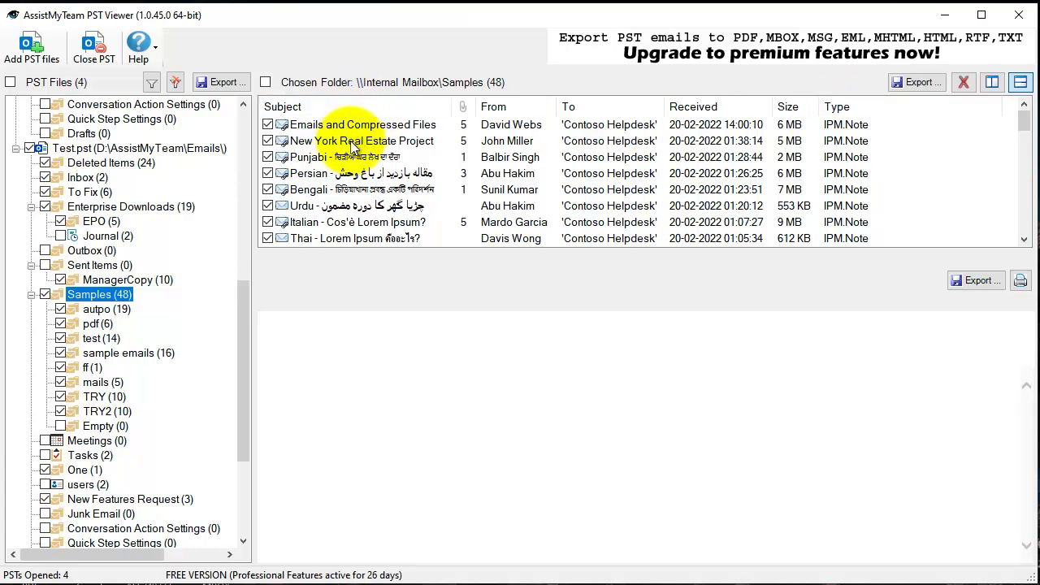
# Open the New York Real Estate Project email and select its body text
pyautogui.click(352, 145)
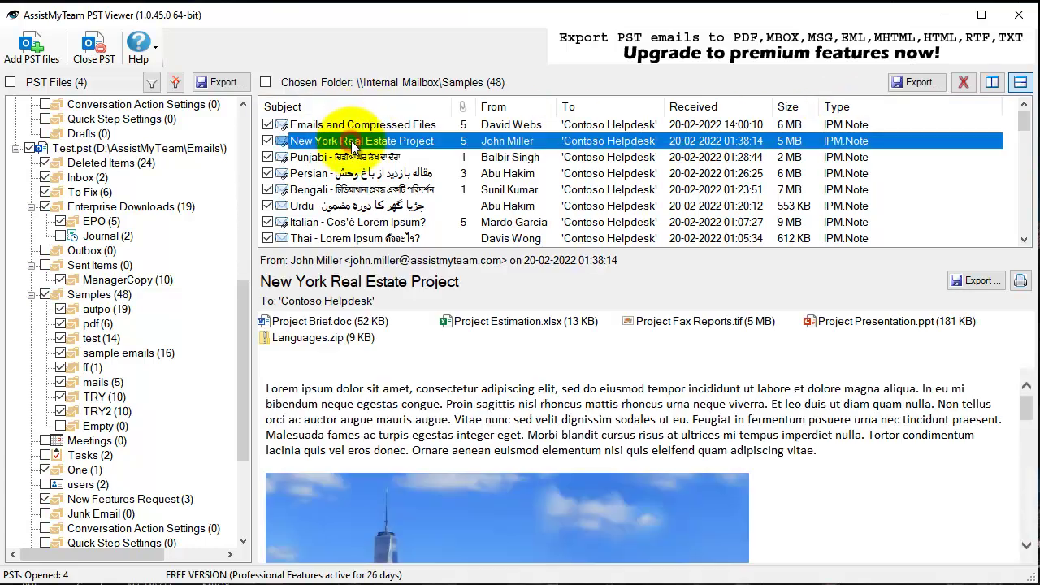
pyautogui.click(414, 390)
pyautogui.moveTo(432, 392); pyautogui.dragTo(1023, 390)
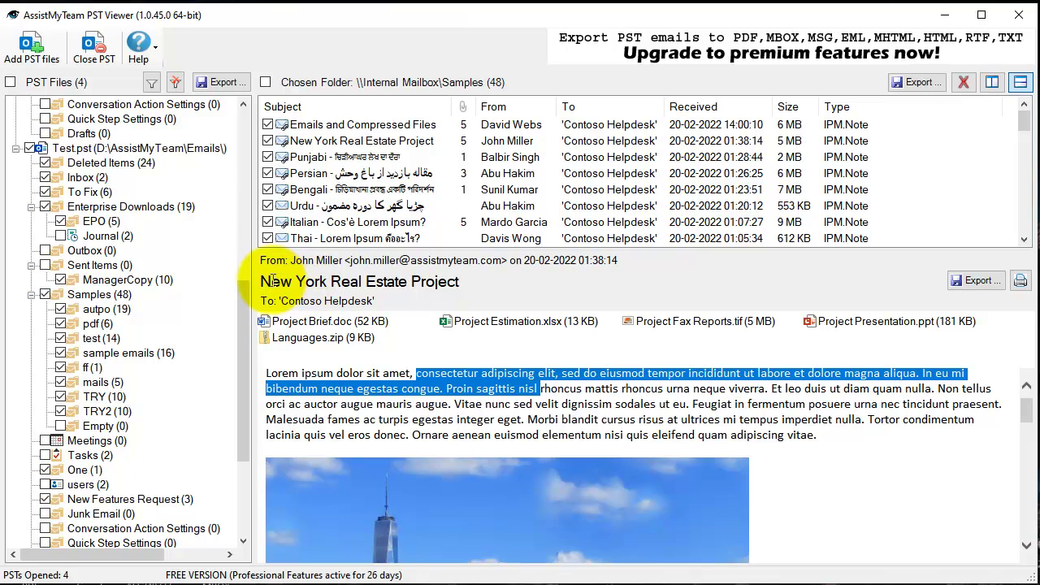
# Highlight the email's subject, recipient and sender/date lines, then clear the highlights
pyautogui.moveTo(299, 282); pyautogui.dragTo(455, 281)
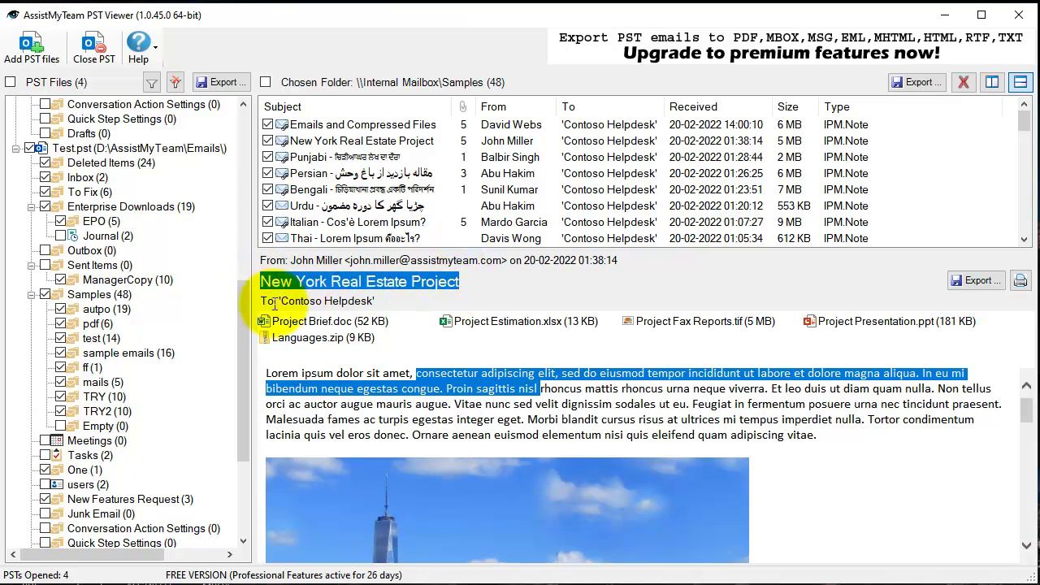
pyautogui.moveTo(267, 301); pyautogui.dragTo(382, 302)
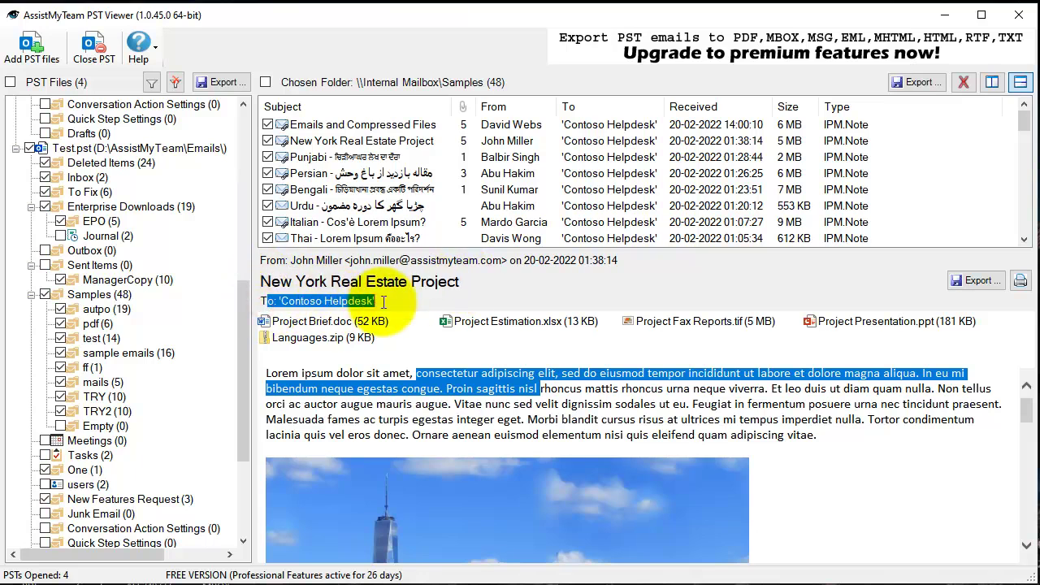
pyautogui.moveTo(262, 262); pyautogui.dragTo(654, 262)
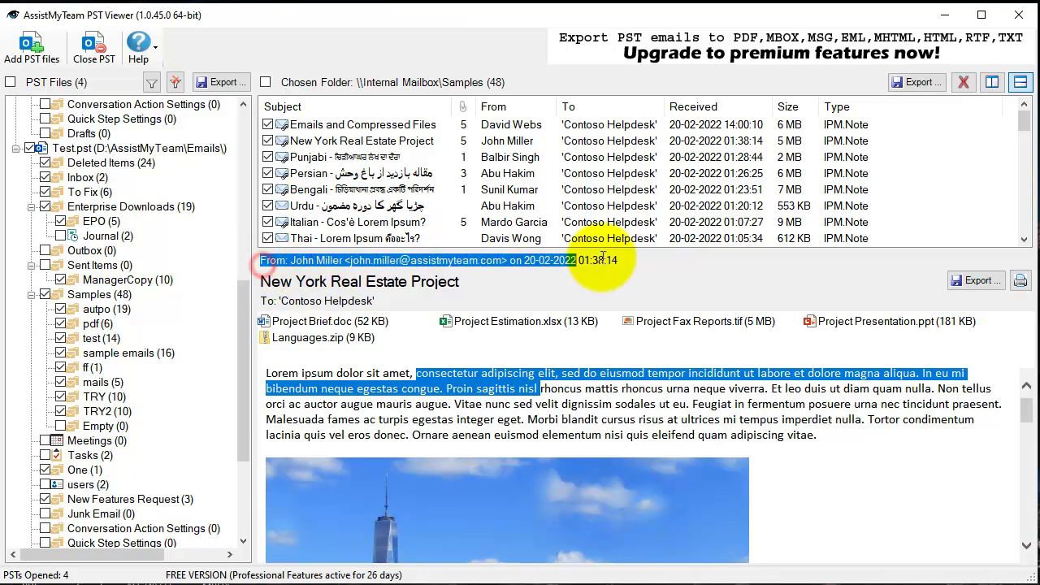
pyautogui.click(652, 268)
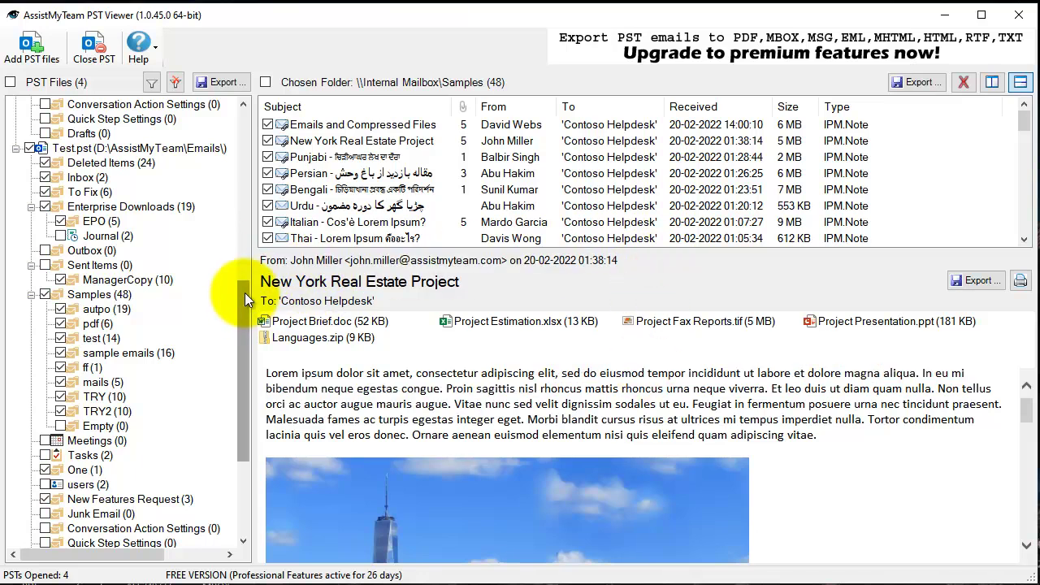
# Open the Project Brief.doc attachment from its context menu, accepting the trust warning
pyautogui.doubleClick(316, 328)
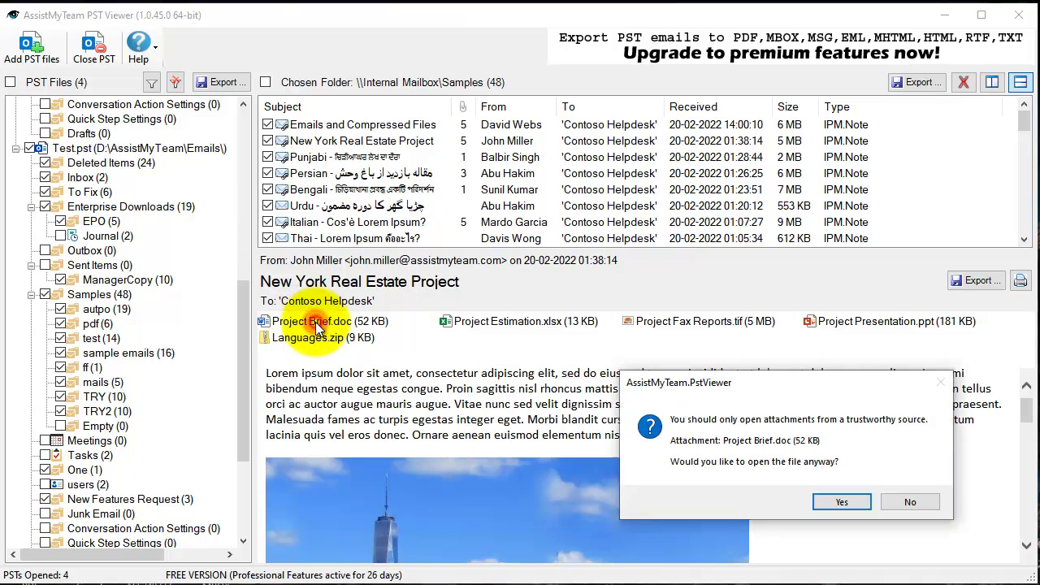
pyautogui.click(894, 493)
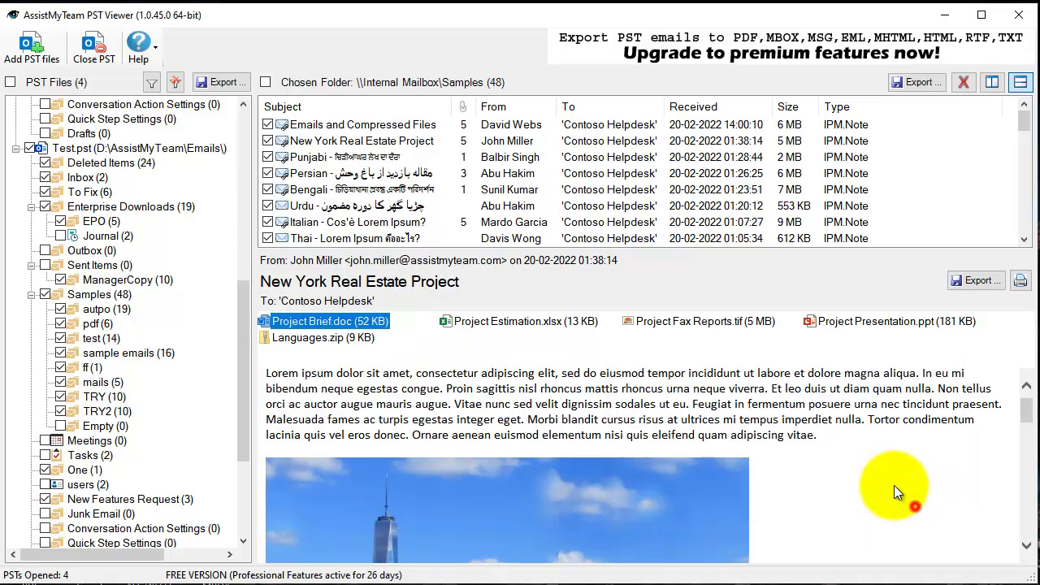
pyautogui.rightClick(344, 320)
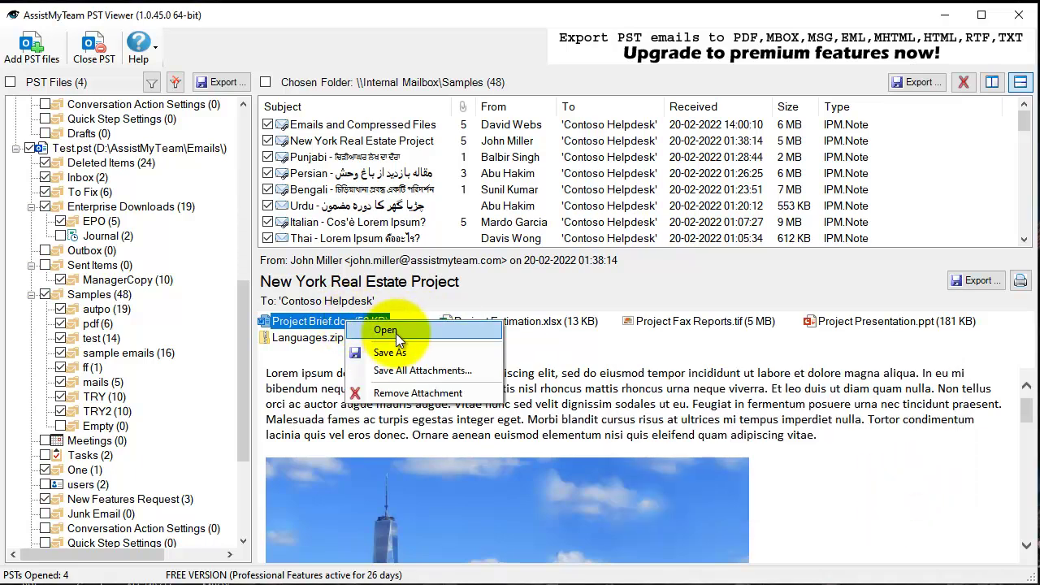
pyautogui.click(395, 332)
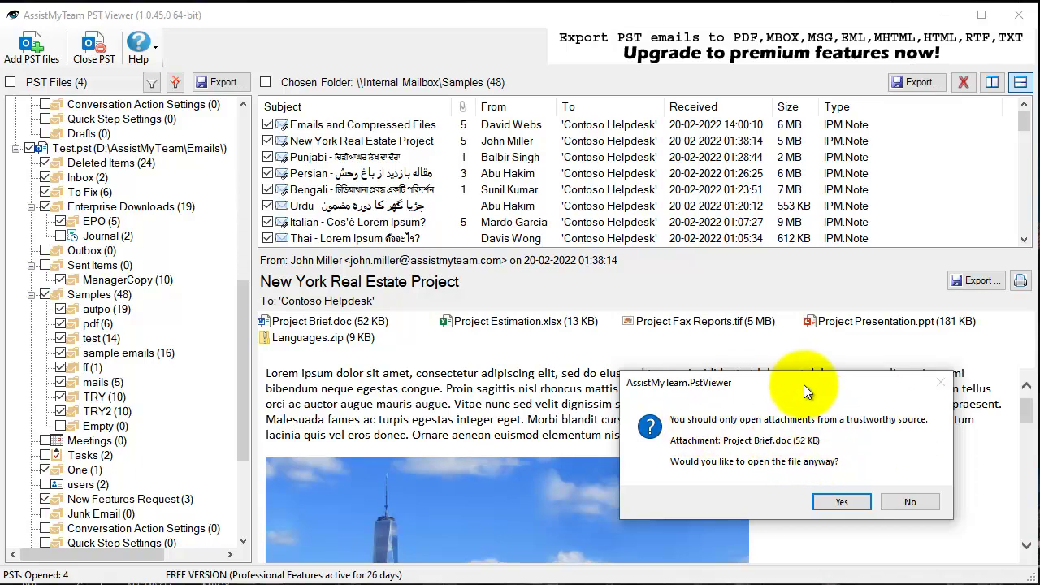
pyautogui.moveTo(803, 384); pyautogui.dragTo(584, 270)
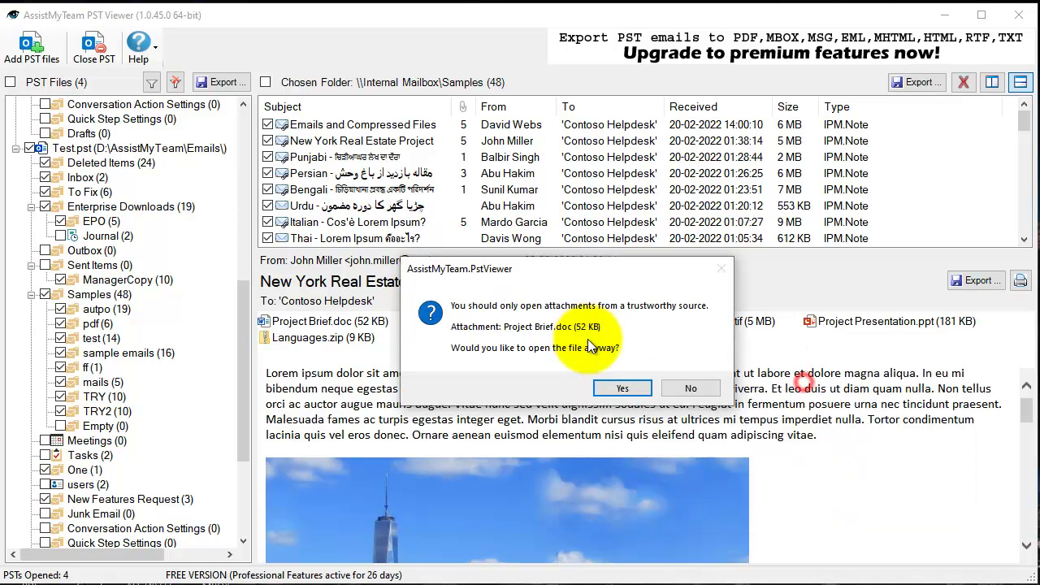
pyautogui.click(620, 389)
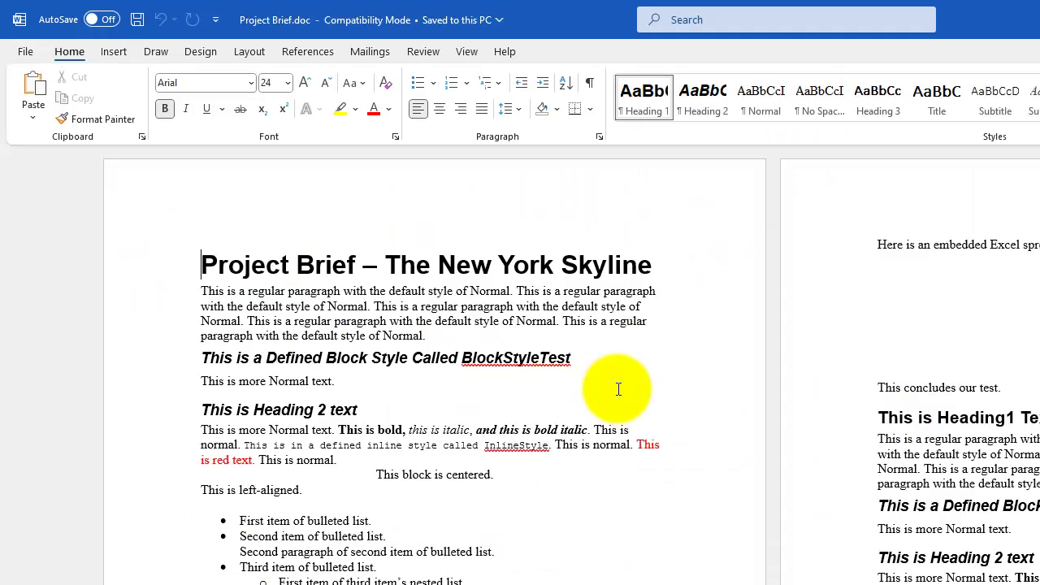
# Restore the Word window, move it to the top-left and check the document heading
pyautogui.doubleClick(545, 16)
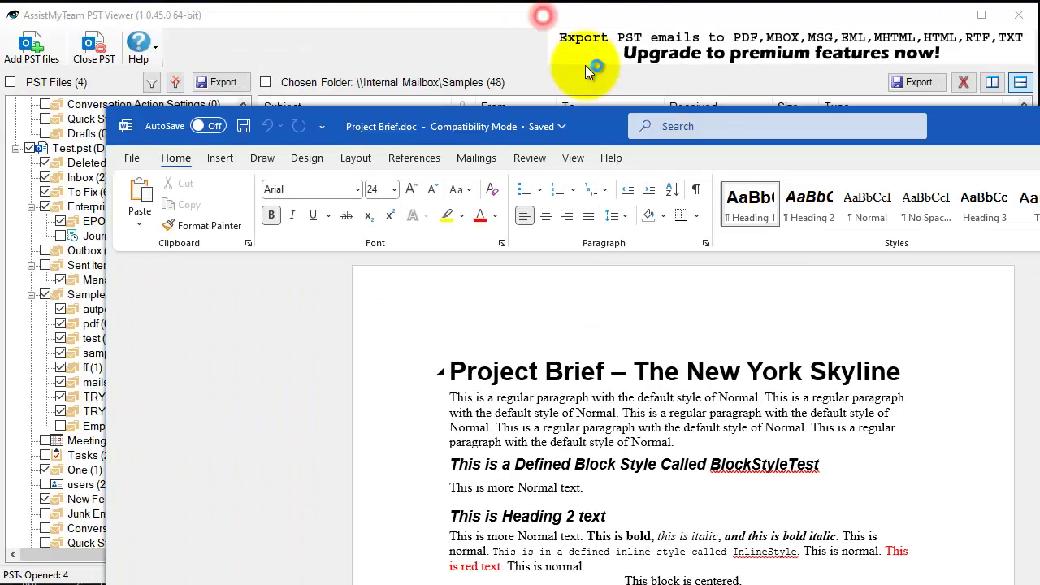
pyautogui.click(973, 122)
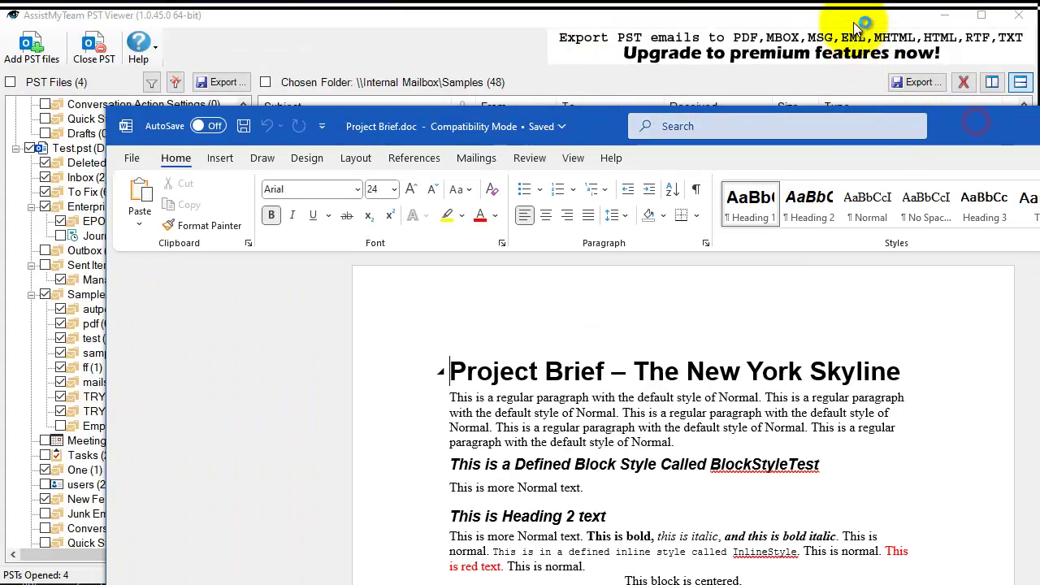
pyautogui.moveTo(857, 28); pyautogui.dragTo(876, 22)
pyautogui.click(829, 269)
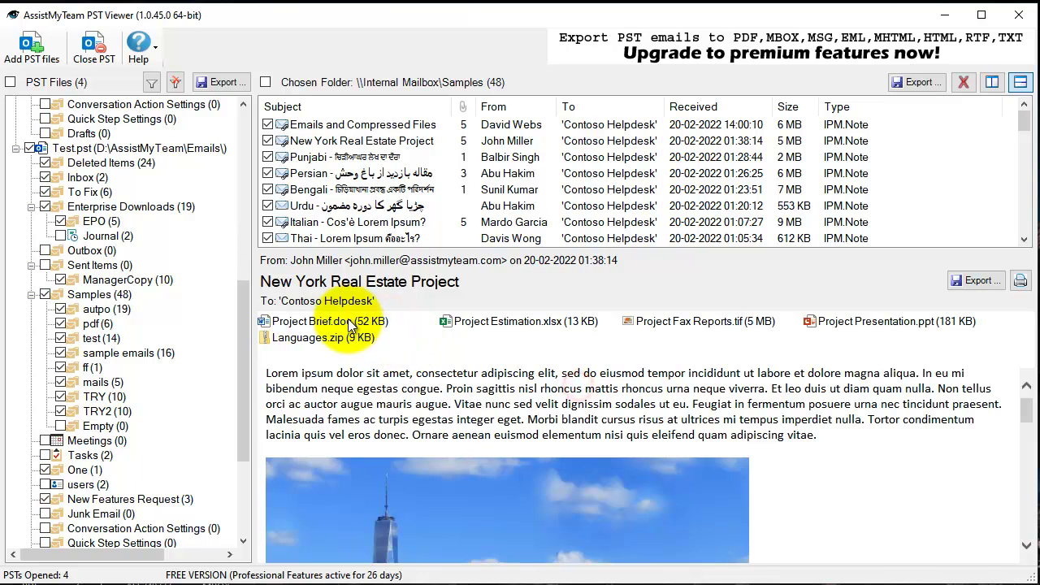
# Save the Project Brief.doc attachment to disk through the Save As dialog
pyautogui.rightClick(351, 325)
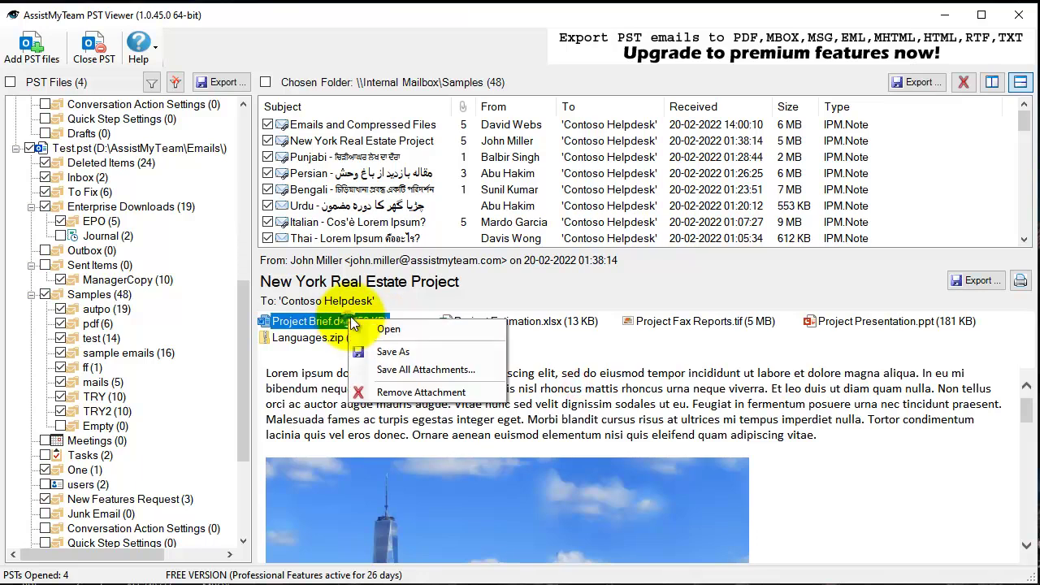
pyautogui.click(395, 352)
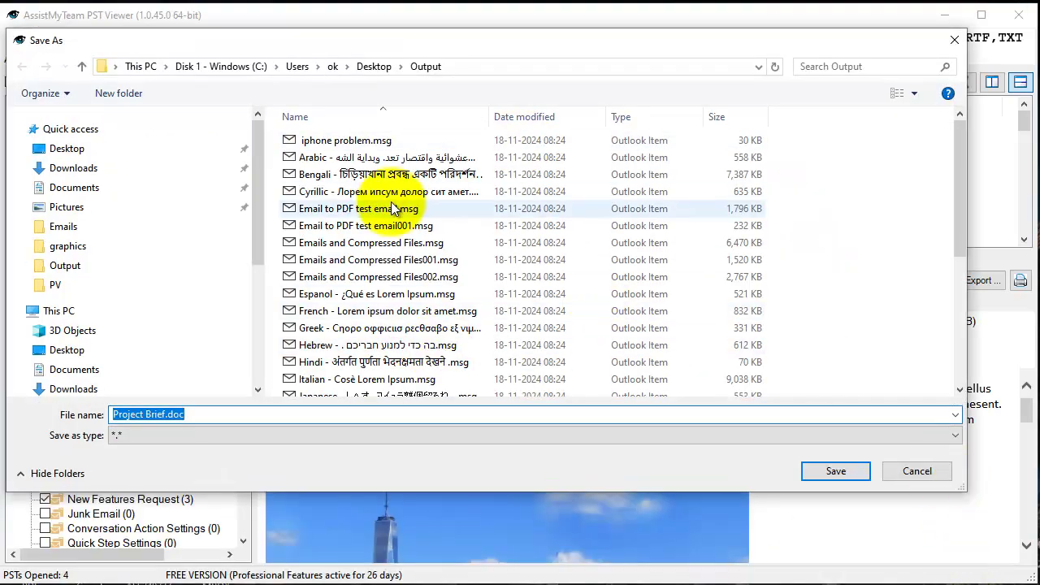
pyautogui.moveTo(264, 179); pyautogui.dragTo(261, 298)
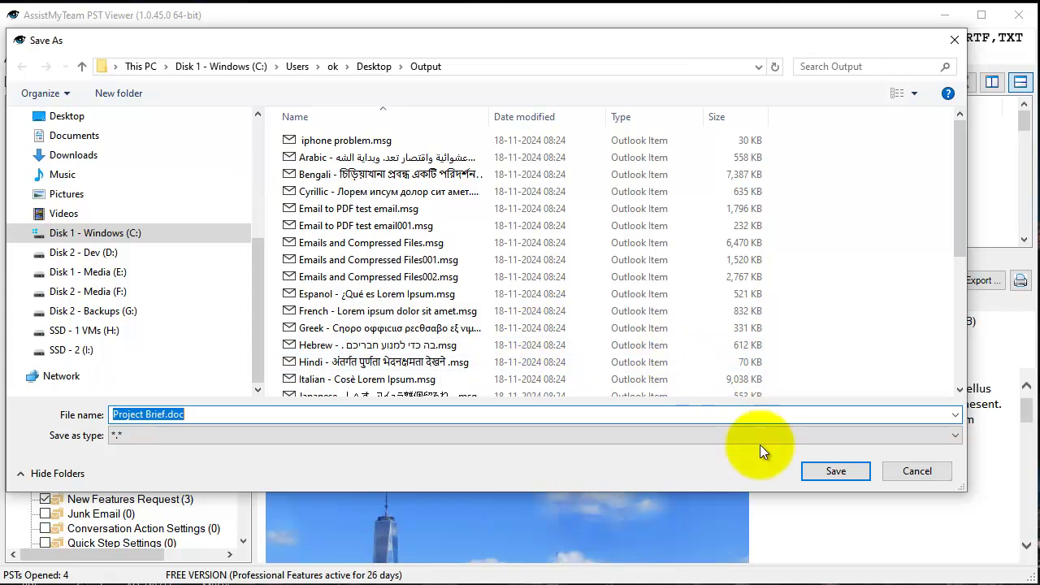
pyautogui.click(834, 471)
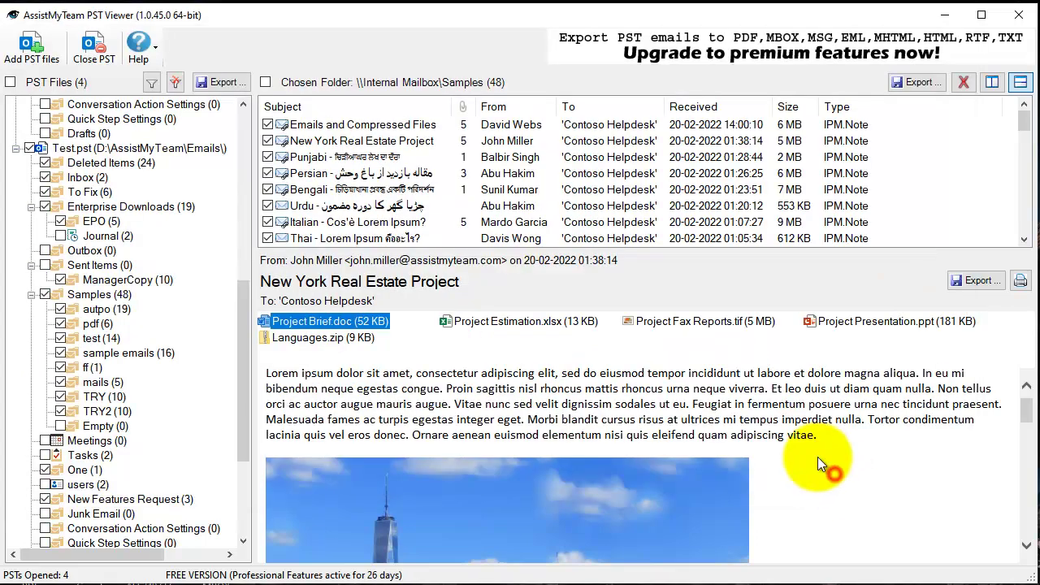
# Review the Project Brief.doc attachment options twice and dismiss them without removing anything
pyautogui.rightClick(375, 322)
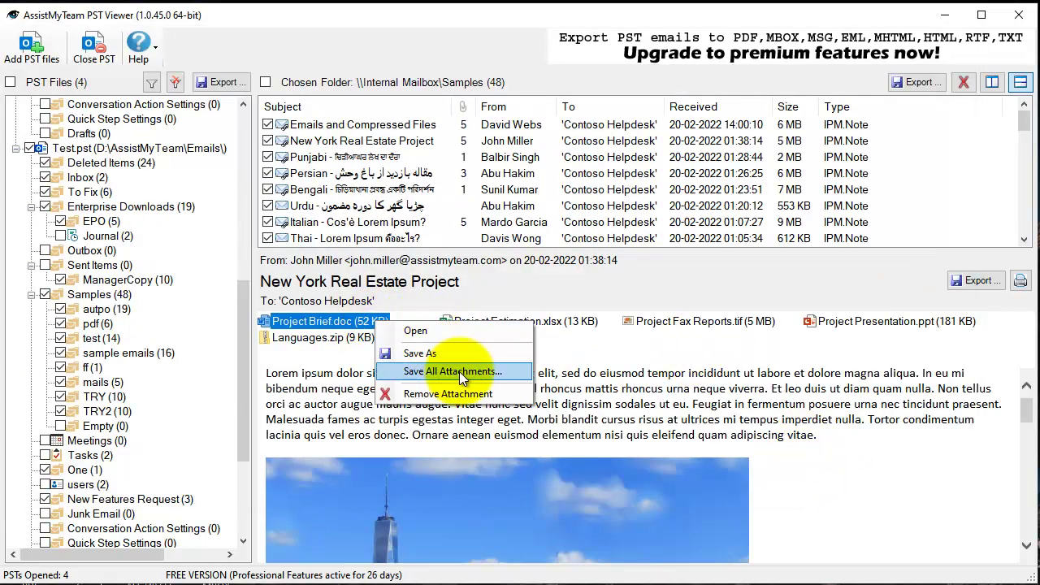
pyautogui.click(619, 378)
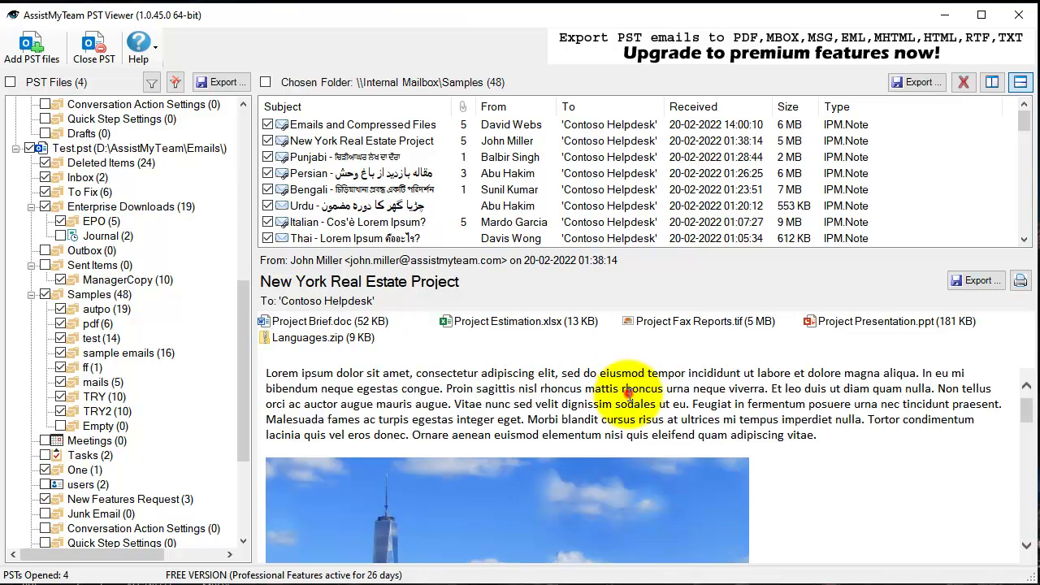
pyautogui.rightClick(372, 318)
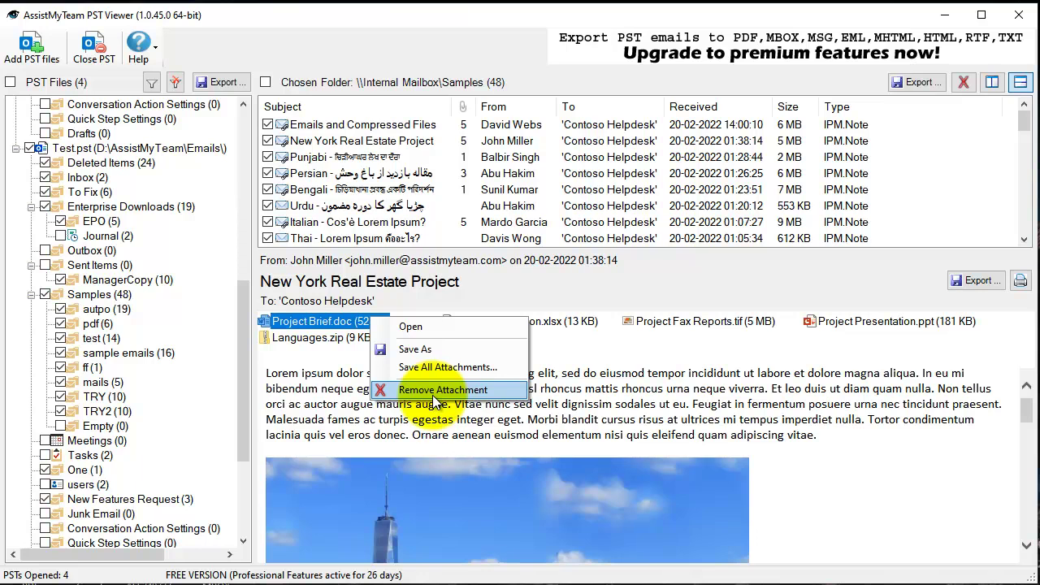
pyautogui.click(597, 373)
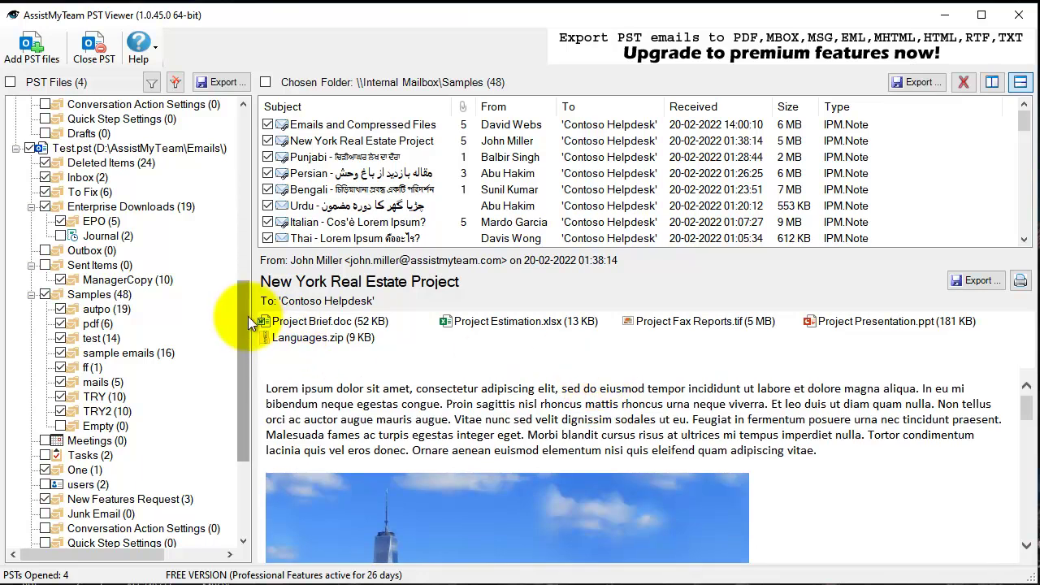
pyautogui.moveTo(248, 316); pyautogui.dragTo(252, 133)
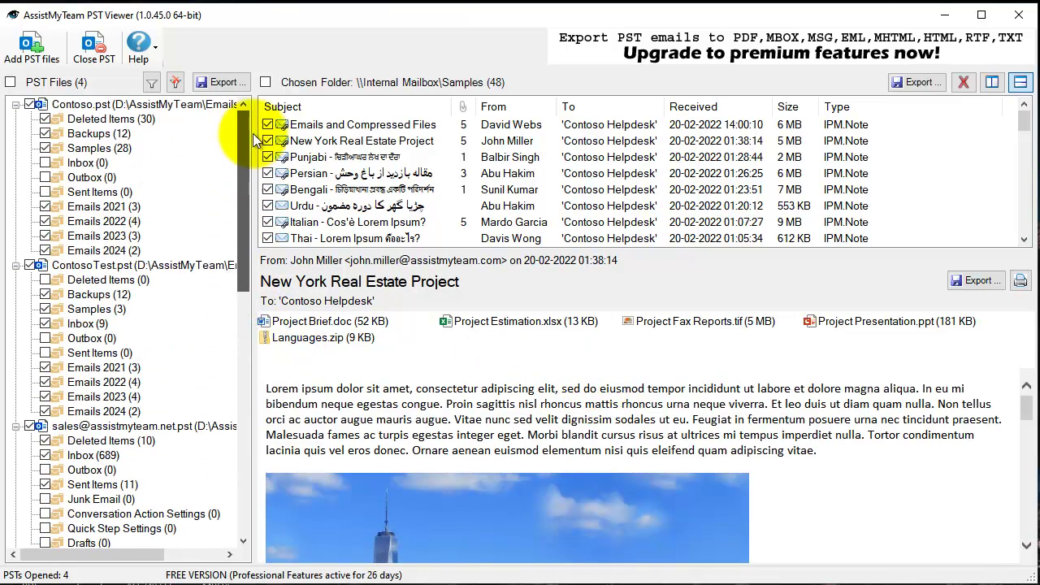
# Apply a Subject-only filter searching for 'New York' in the filter settings
pyautogui.click(151, 82)
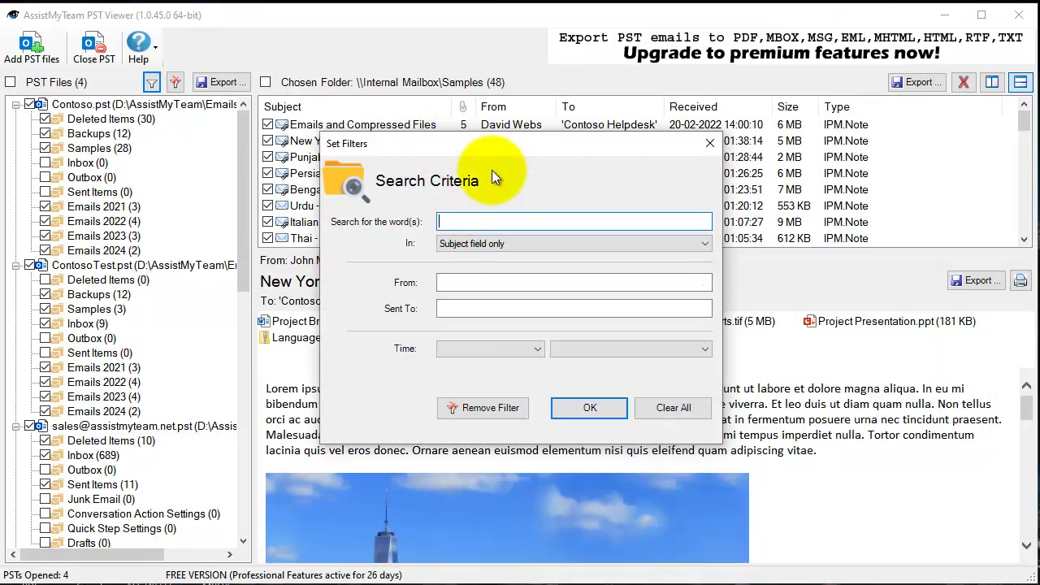
pyautogui.moveTo(489, 150); pyautogui.dragTo(638, 139)
pyautogui.click(610, 207)
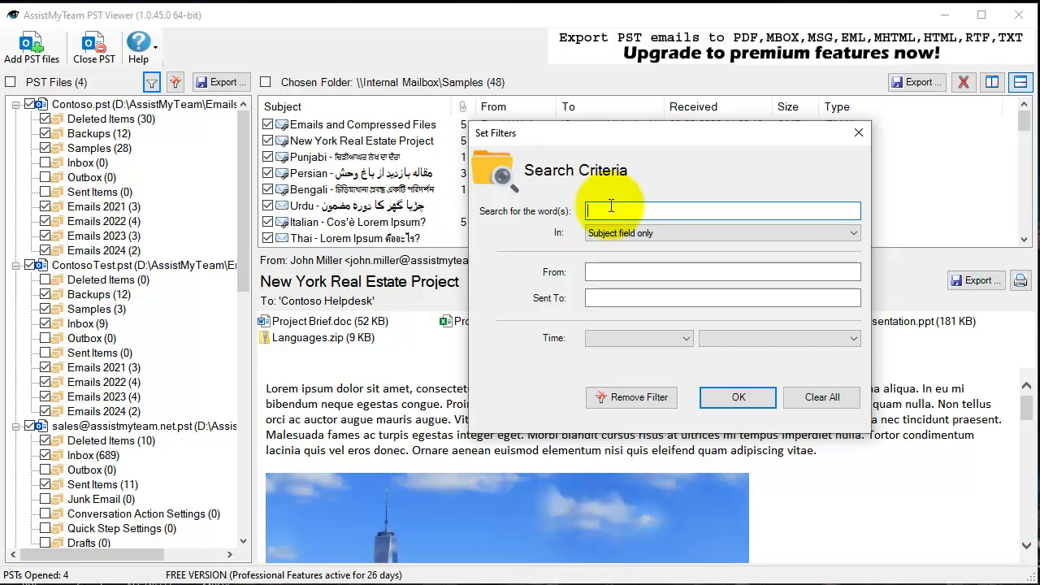
pyautogui.write('New York')
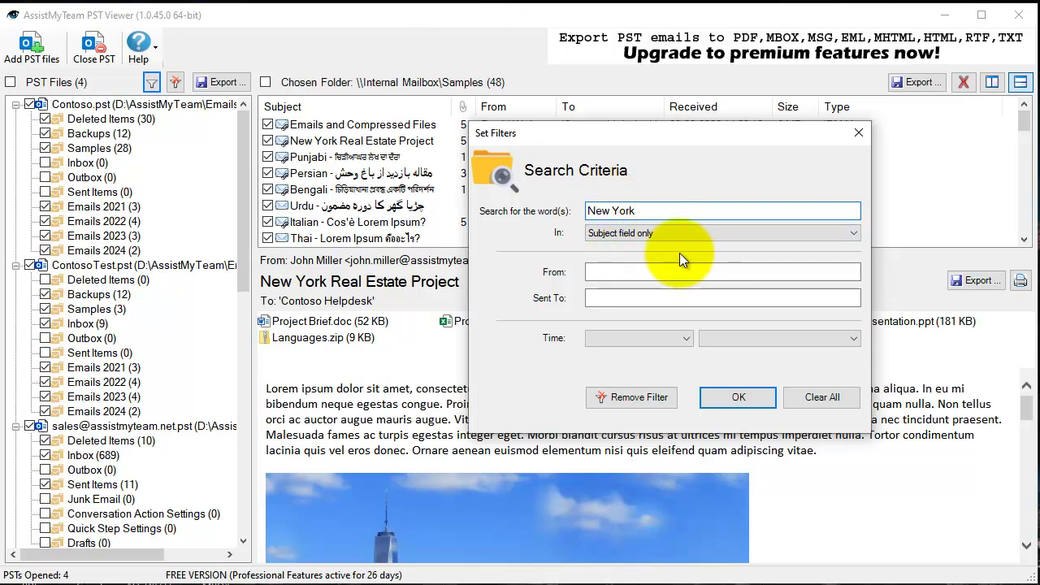
pyautogui.click(753, 396)
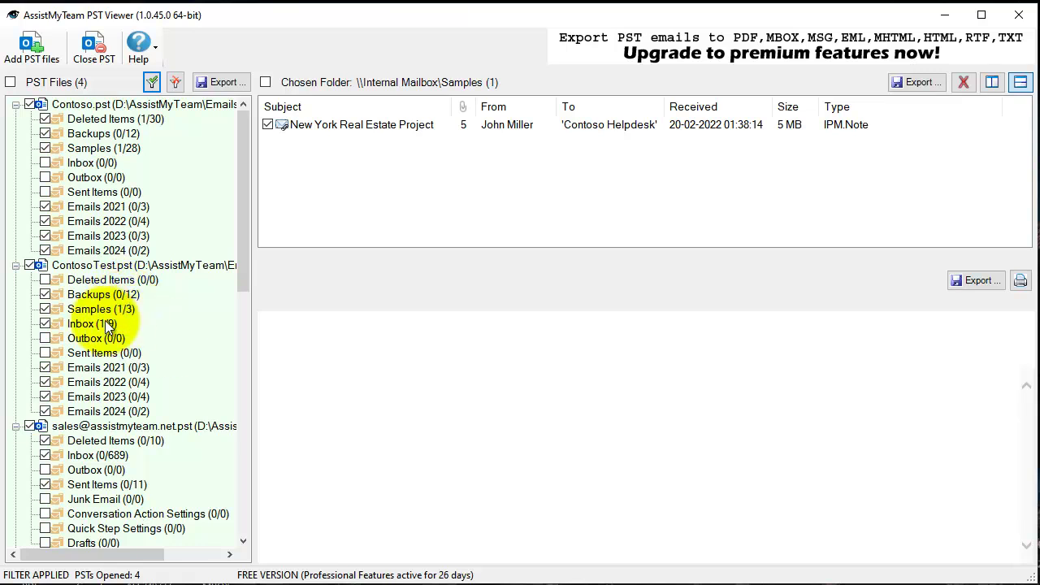
# Clear the subject filter, reopen Samples (48) and select the New York Real Estate Project email
pyautogui.scroll(-7, 88, 326)
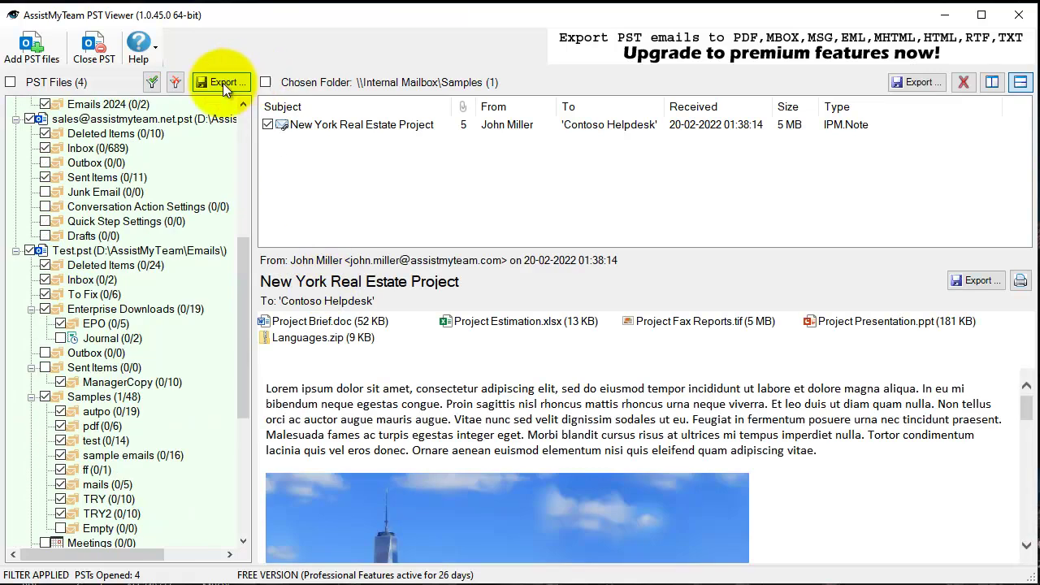
pyautogui.click(176, 82)
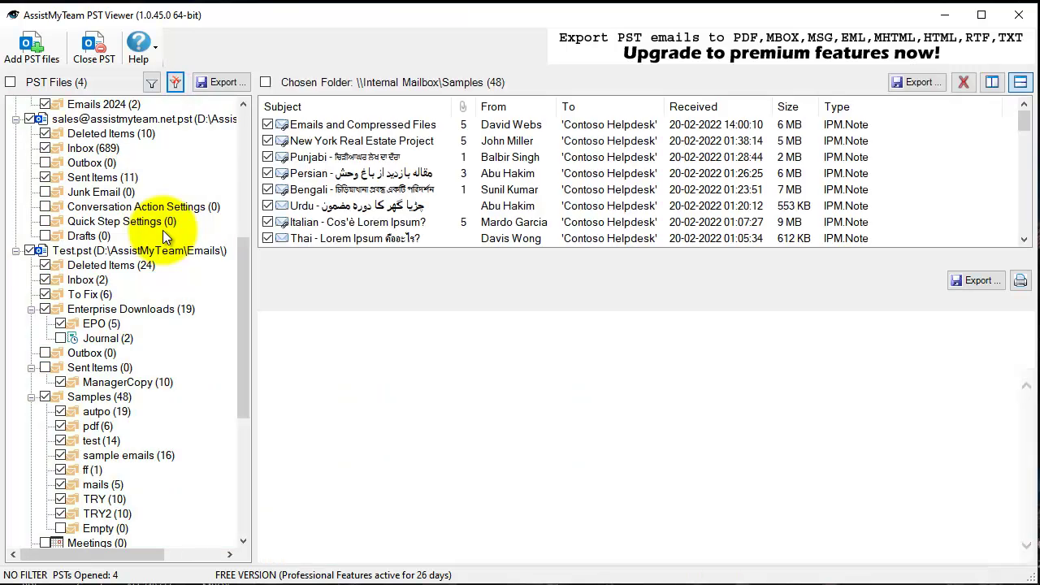
pyautogui.click(91, 397)
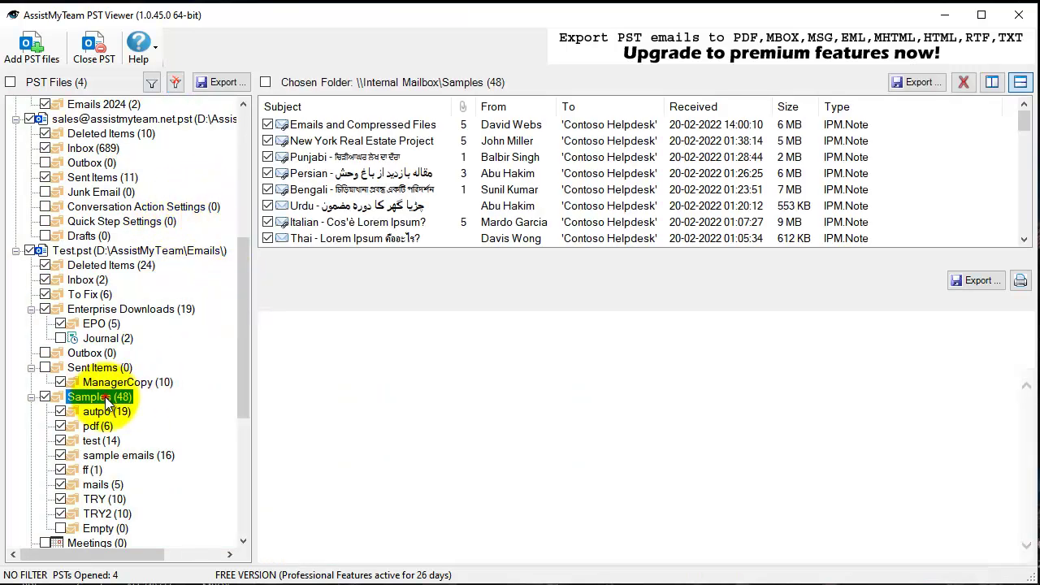
pyautogui.click(378, 140)
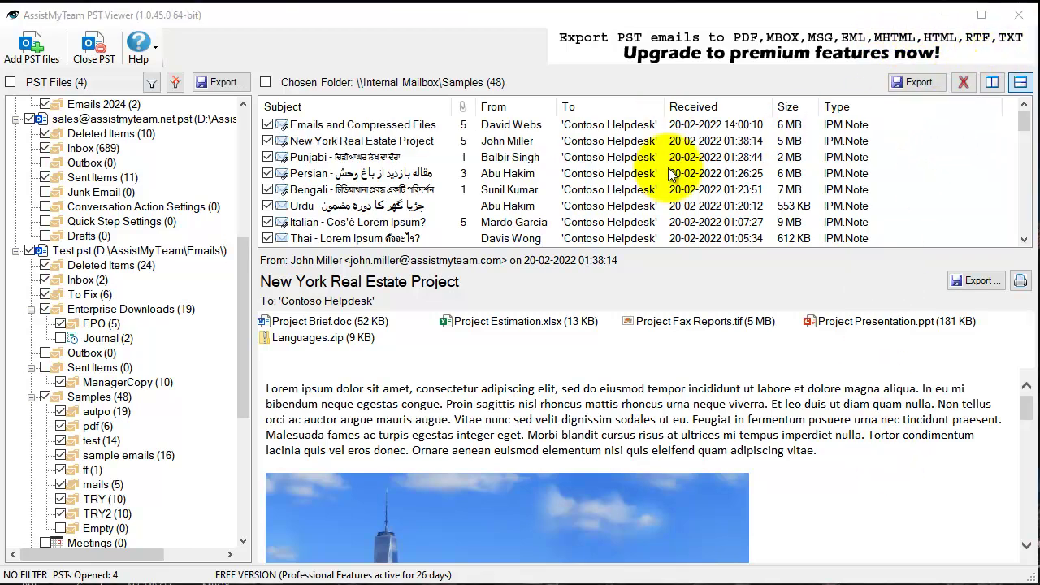
# Export the folder As Portable Document Format with Desktop > Output as the destination
pyautogui.click(360, 142)
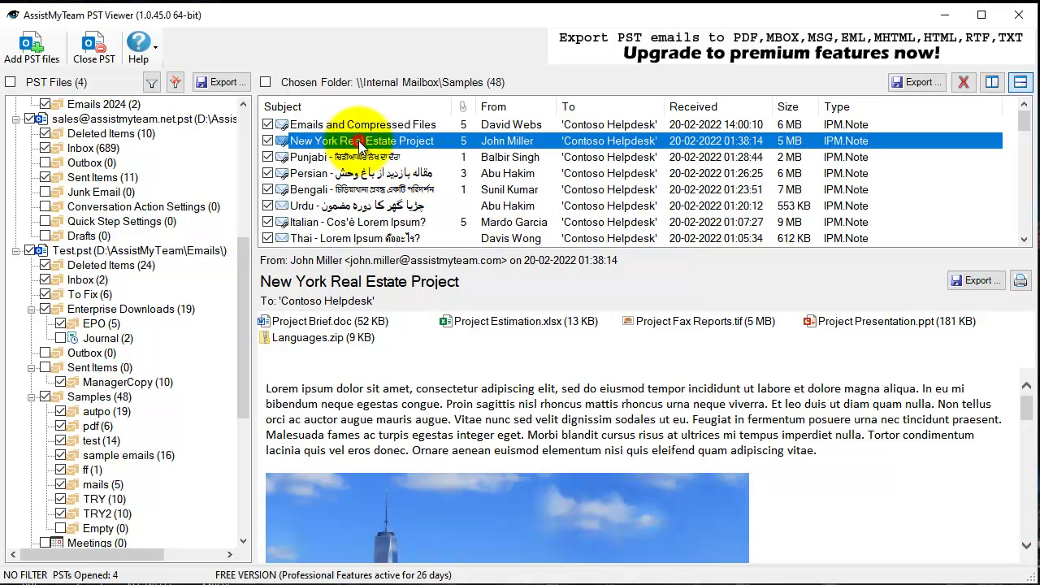
pyautogui.click(918, 81)
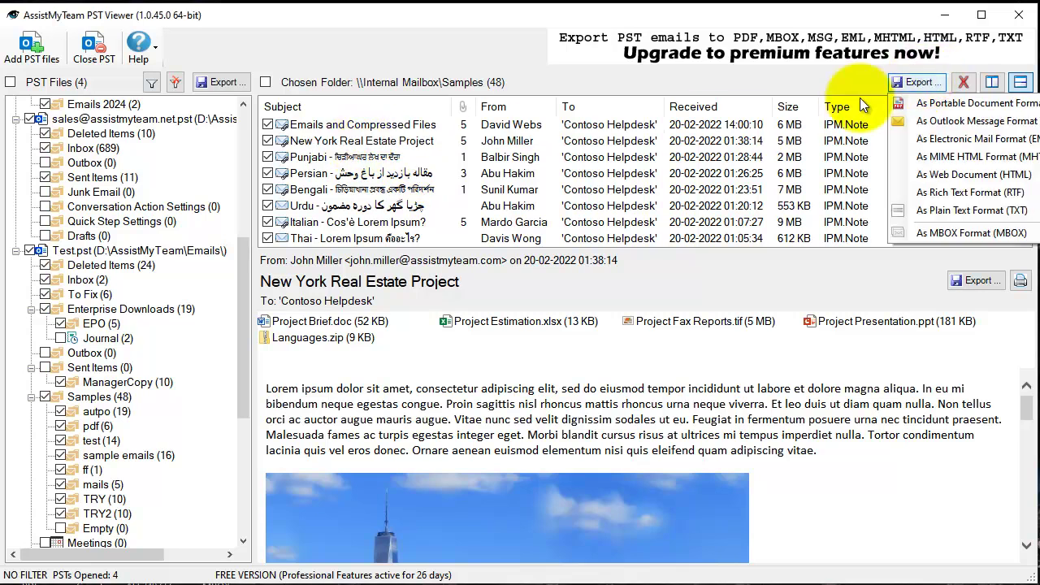
pyautogui.click(915, 102)
pyautogui.moveTo(915, 306); pyautogui.dragTo(559, 92)
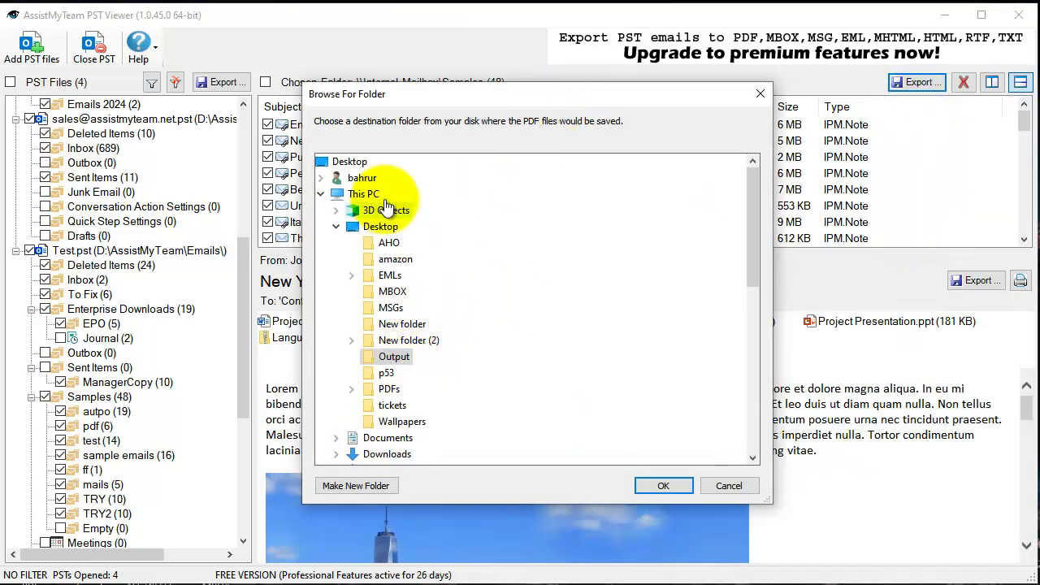
pyautogui.click(399, 358)
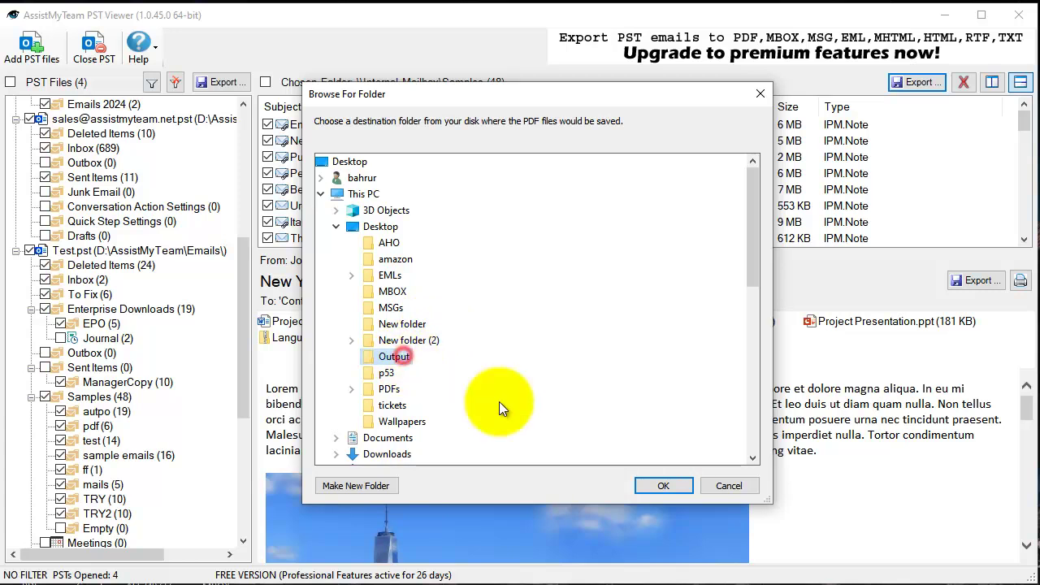
pyautogui.click(664, 485)
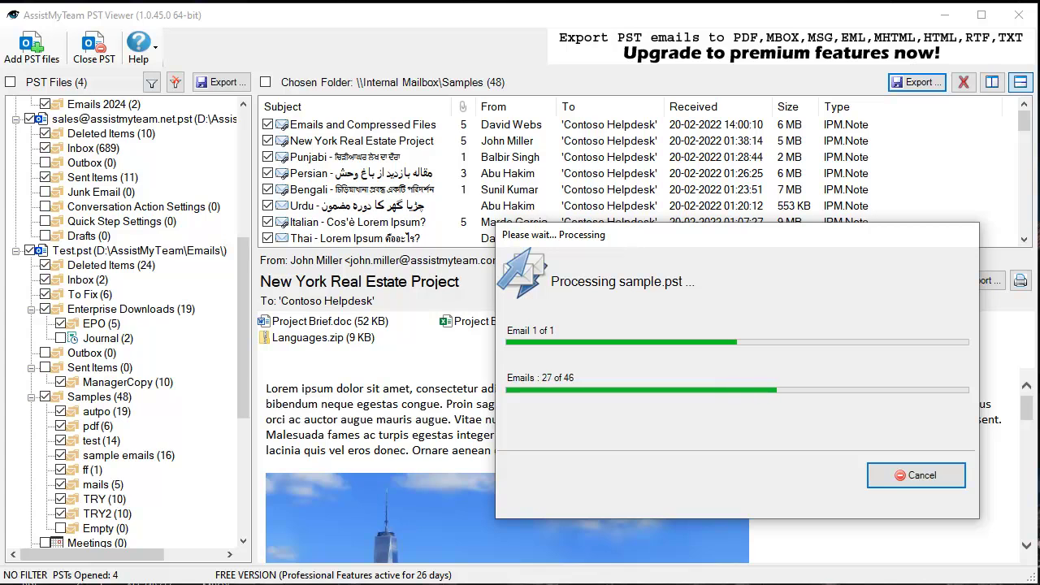
# Browse the exported PDFs in the Output folder, then reselect the New York Real Estate Project email
pyautogui.hotkey('alt', 'Tab')
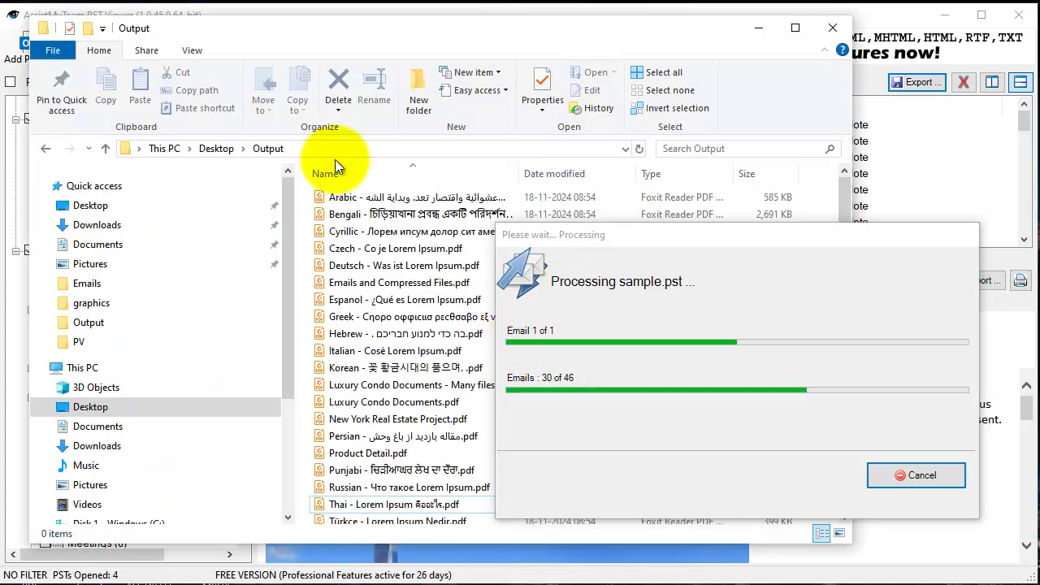
pyautogui.moveTo(297, 192); pyautogui.dragTo(154, 193)
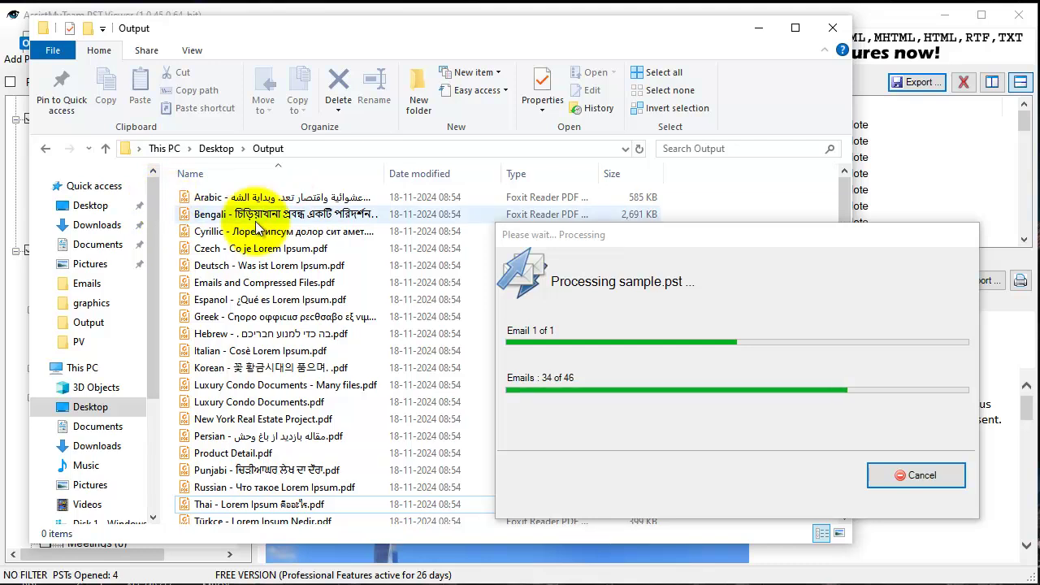
pyautogui.scroll(-3, 293, 284)
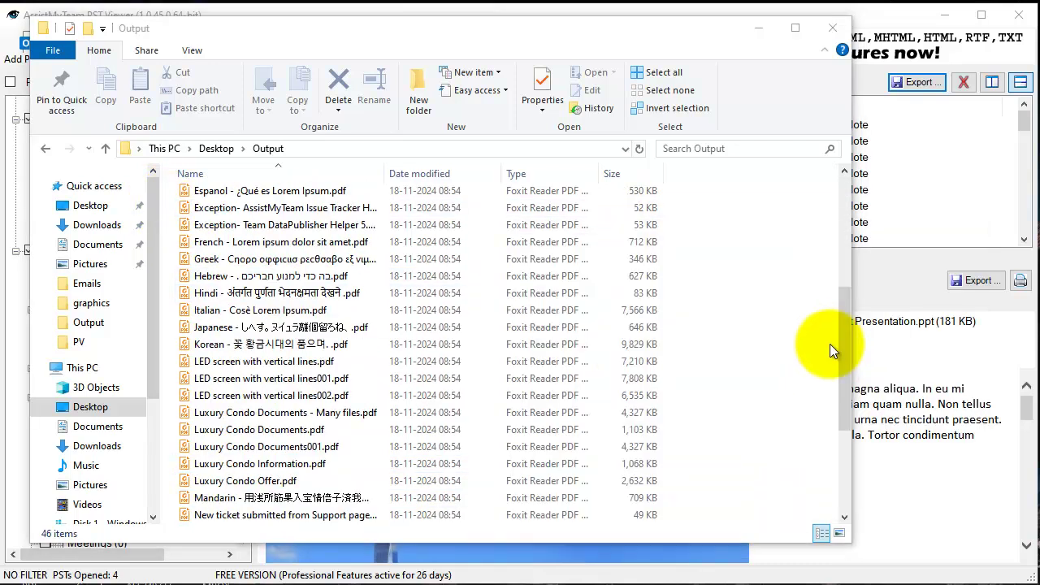
pyautogui.moveTo(842, 340); pyautogui.dragTo(849, 427)
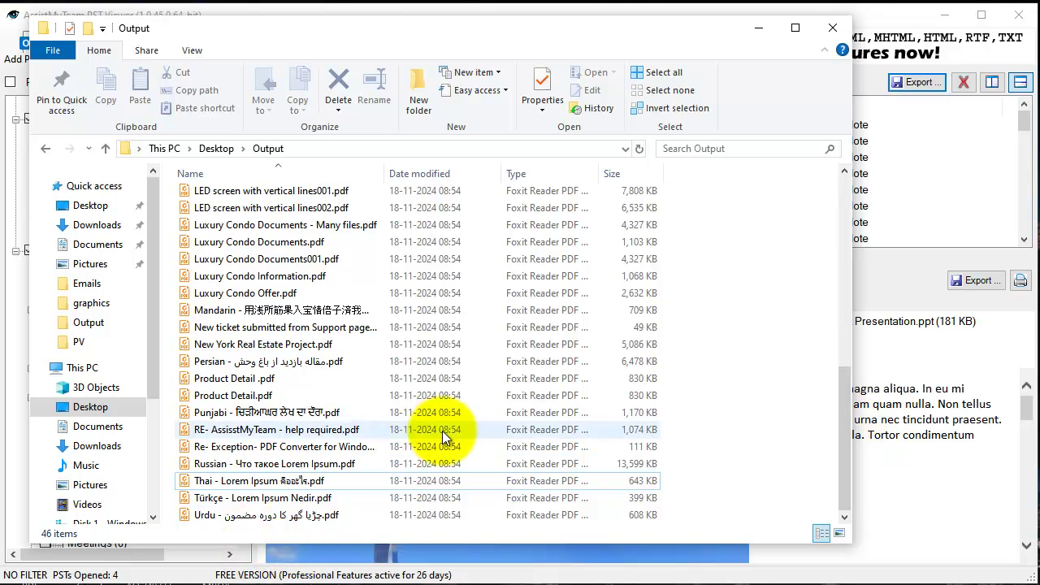
pyautogui.scroll(7, 442, 431)
pyautogui.scroll(-7, 440, 428)
pyautogui.scroll(9, 319, 281)
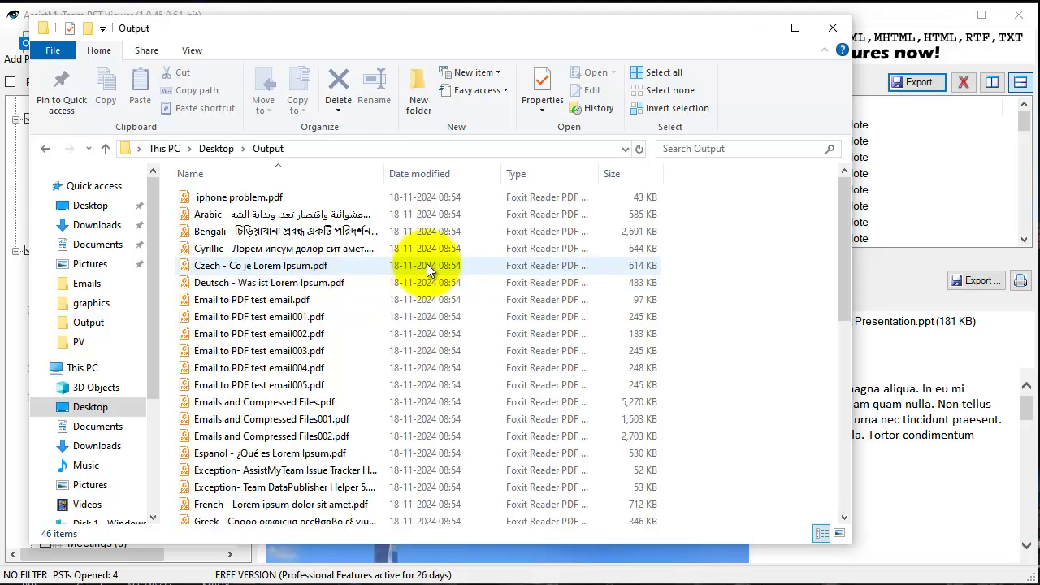
pyautogui.click(757, 31)
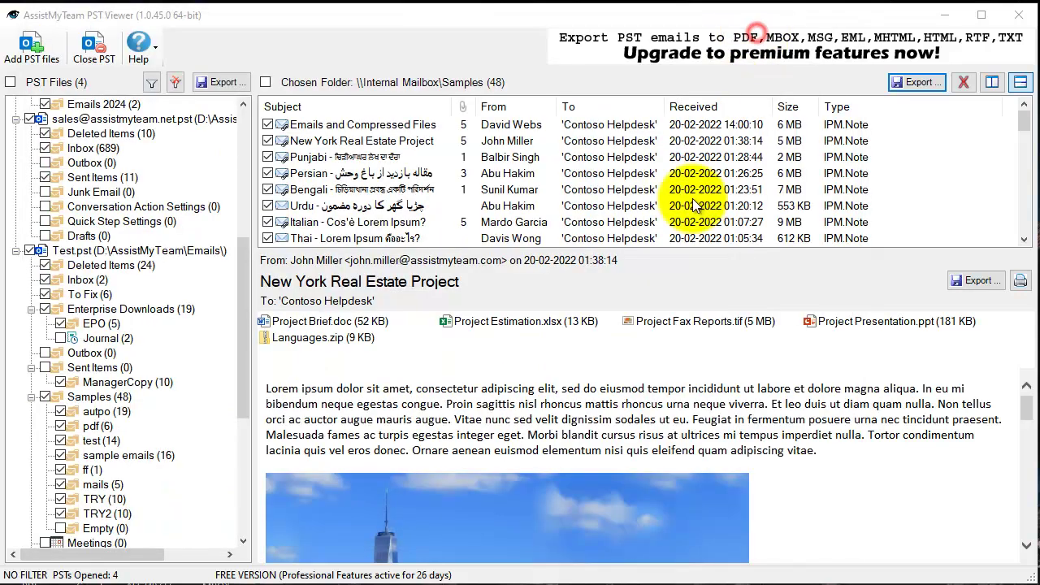
pyautogui.click(384, 143)
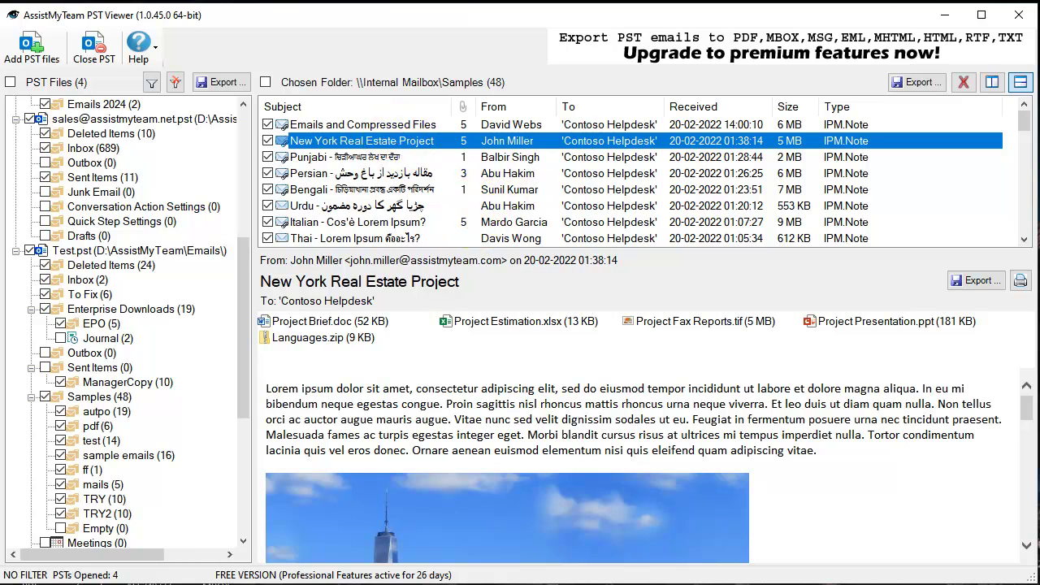
# Locate New York Real Estate Project.pdf in the Output folder and open it in Foxit Reader
pyautogui.hotkey('alt', 'Tab')
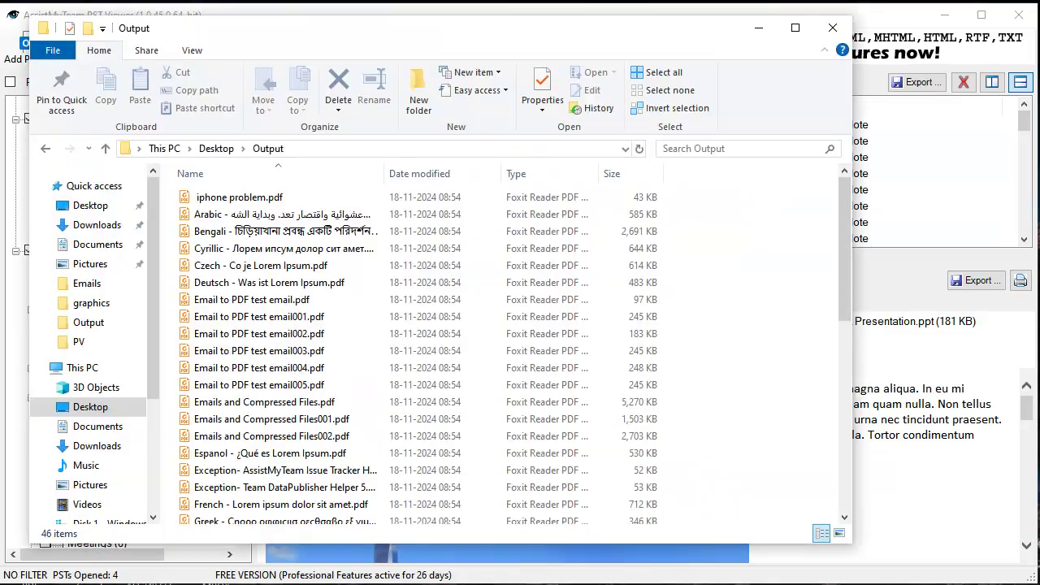
pyautogui.click(236, 261)
pyautogui.scroll(-5, 302, 419)
pyautogui.scroll(-3, 302, 418)
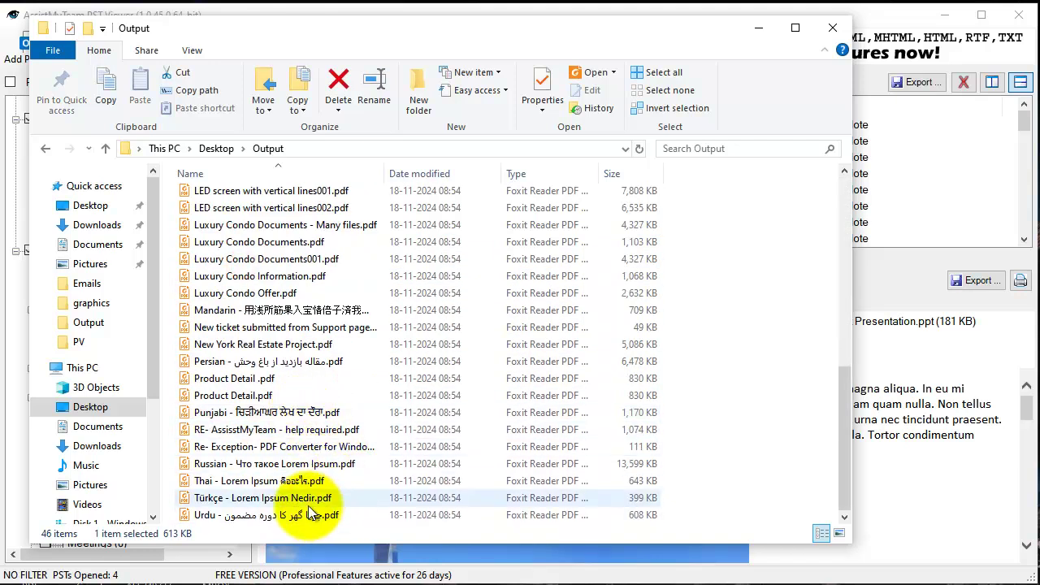
pyautogui.click(256, 345)
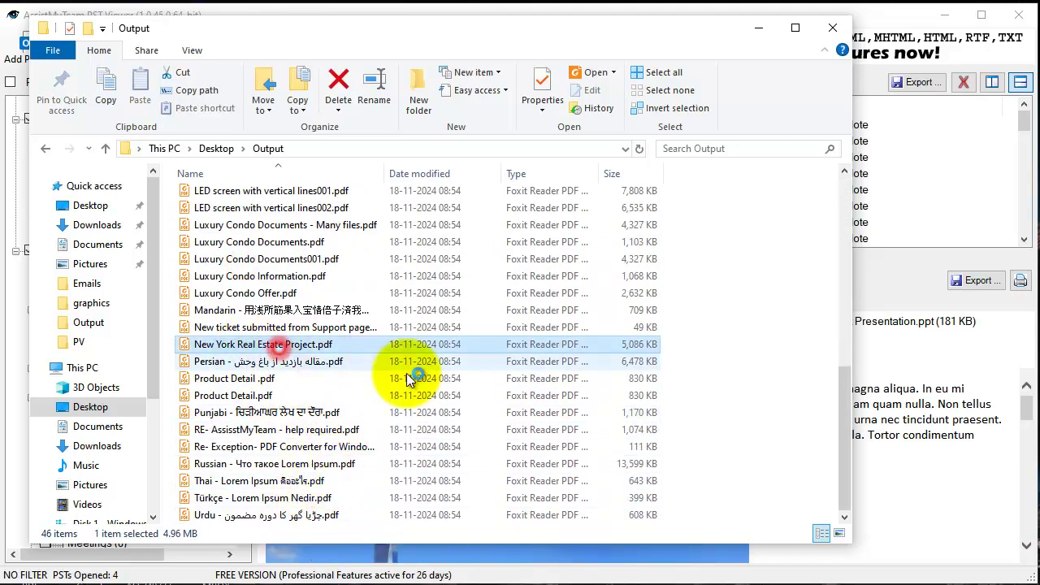
pyautogui.hotkey('alt', 'Tab')
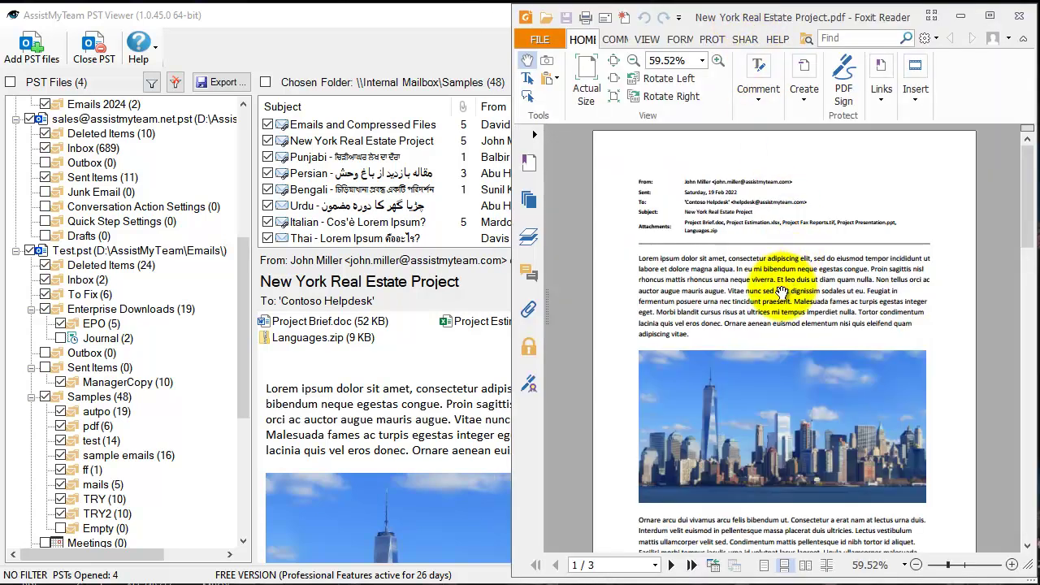
# Zoom in twice on the New York Real Estate Project PDF page
pyautogui.click(781, 284)
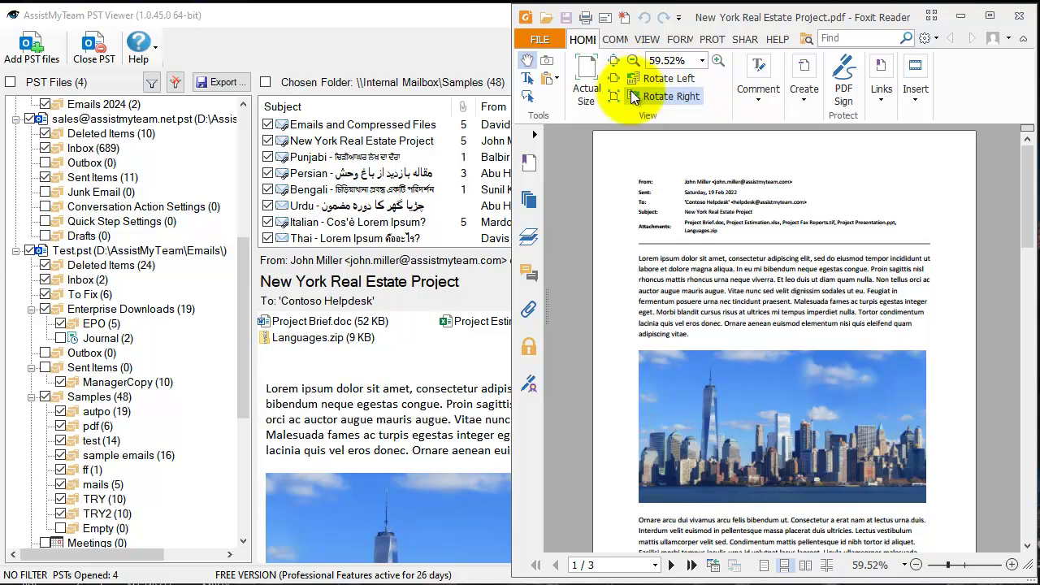
pyautogui.click(716, 61)
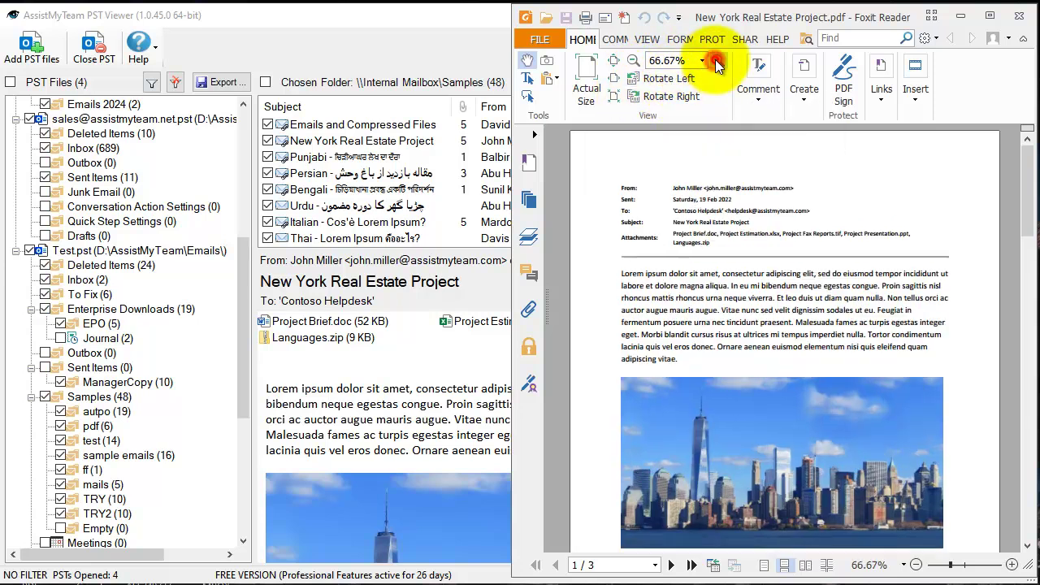
pyautogui.click(717, 61)
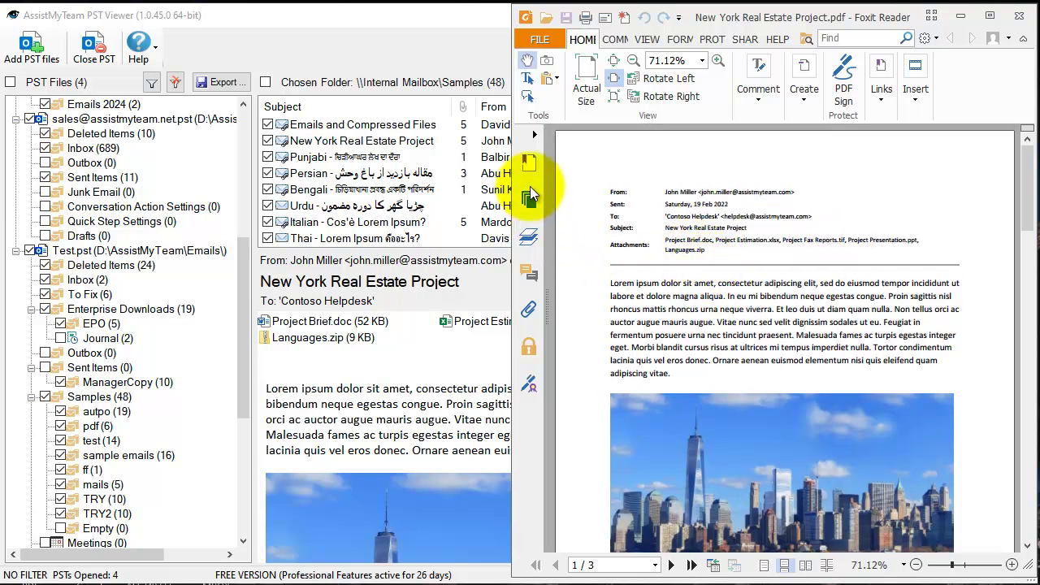
# Show the PDF's five embedded attachments with full names, scroll to page 3, and close Foxit
pyautogui.click(529, 312)
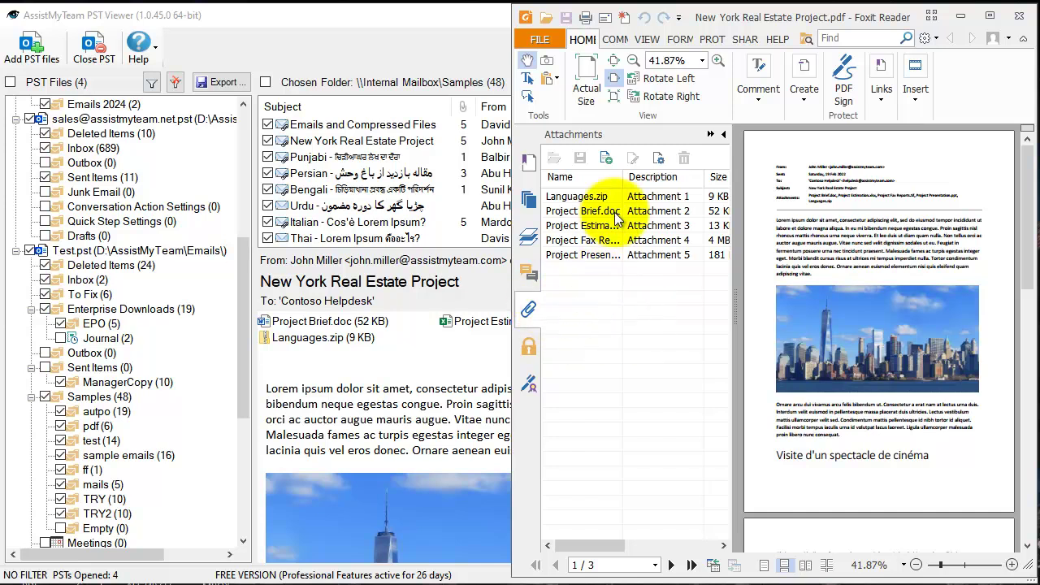
pyautogui.doubleClick(626, 177)
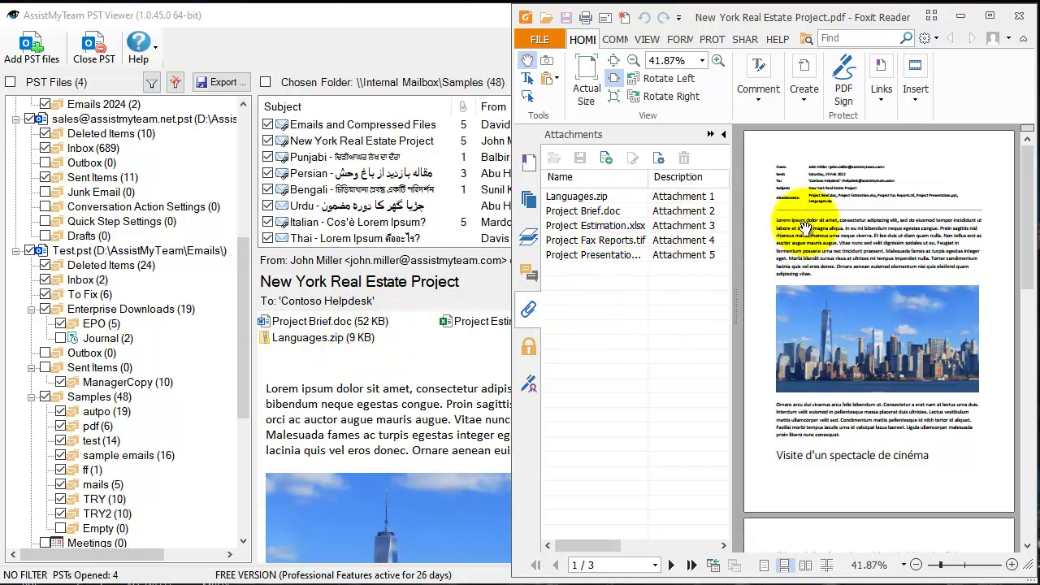
pyautogui.scroll(-8, 869, 411)
pyautogui.click(404, 339)
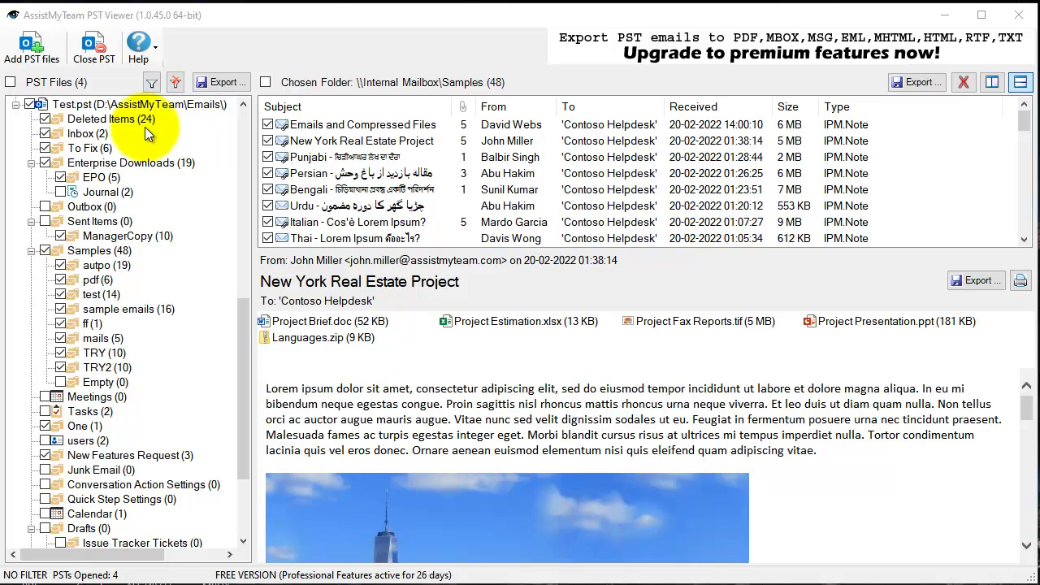
# Export all of Test.pst as Outlook Message Format (MSG) files into Desktop\Output
pyautogui.click(214, 82)
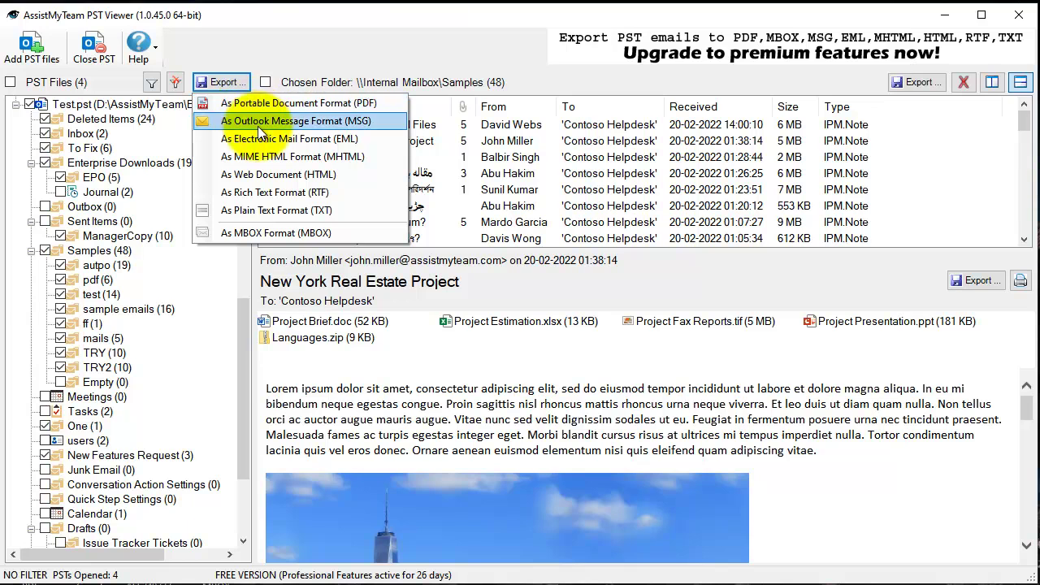
pyautogui.click(254, 119)
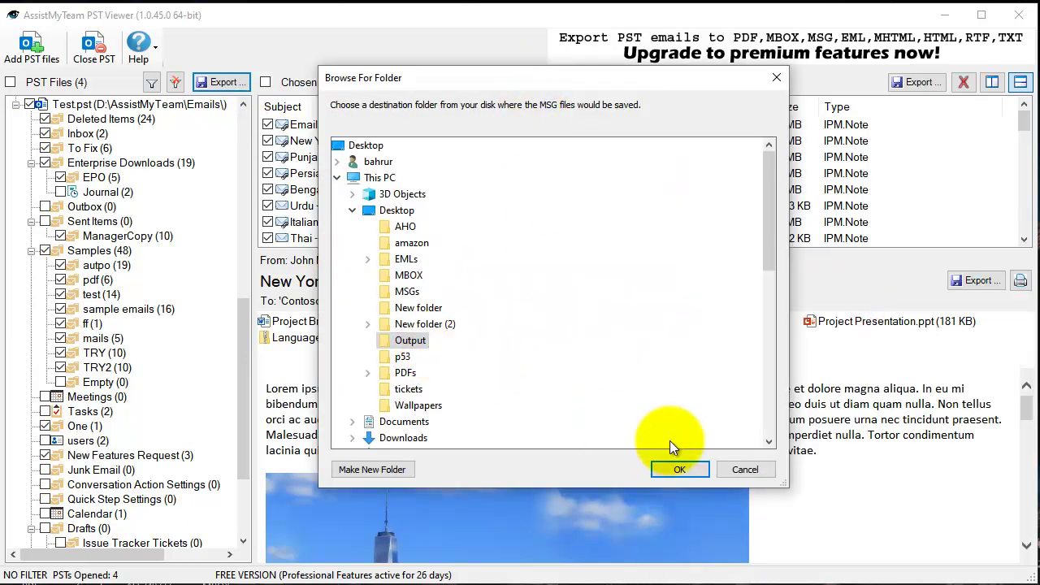
pyautogui.click(686, 470)
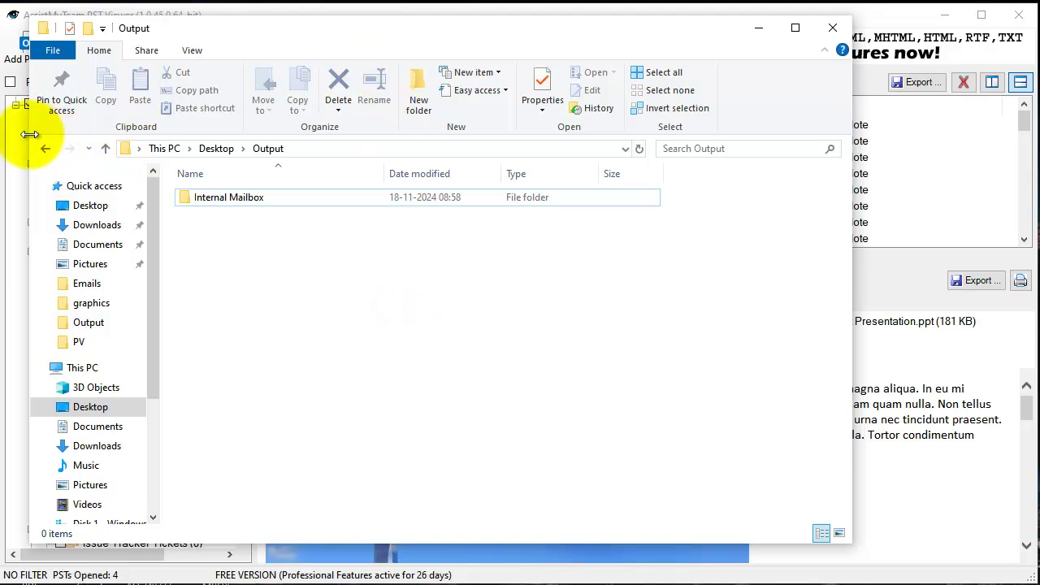
# Resize Explorer, move it to the right side, and open the exported Internal Mailbox folder
pyautogui.moveTo(29, 139); pyautogui.dragTo(244, 139)
pyautogui.moveTo(604, 33); pyautogui.dragTo(772, 31)
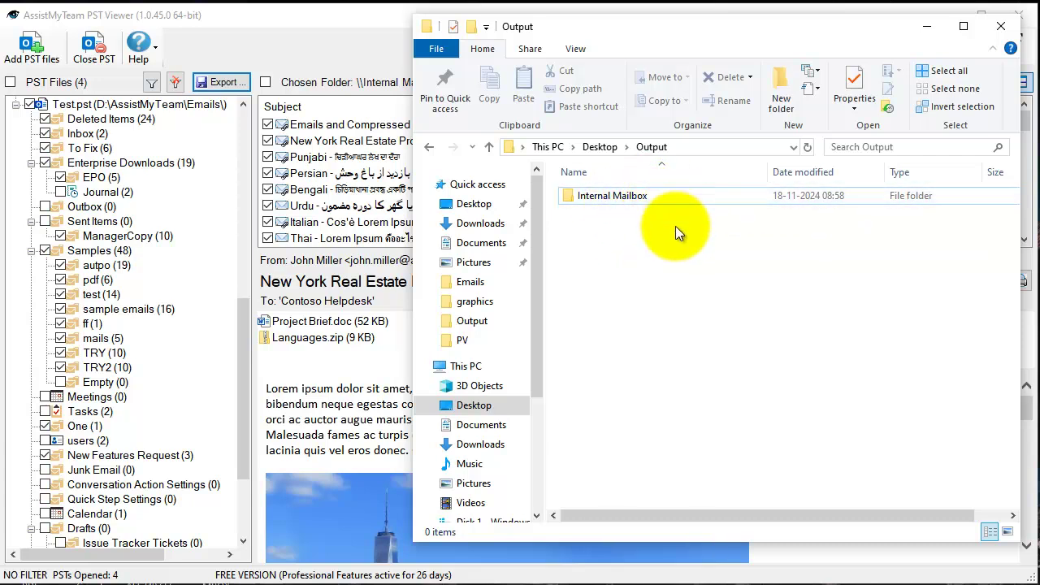
pyautogui.click(612, 197)
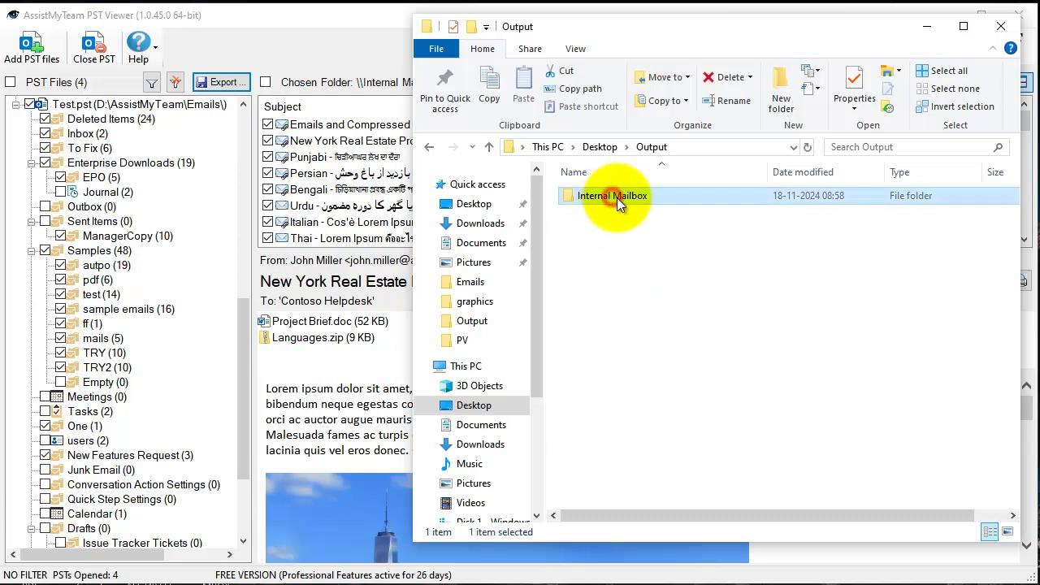
pyautogui.doubleClick(628, 197)
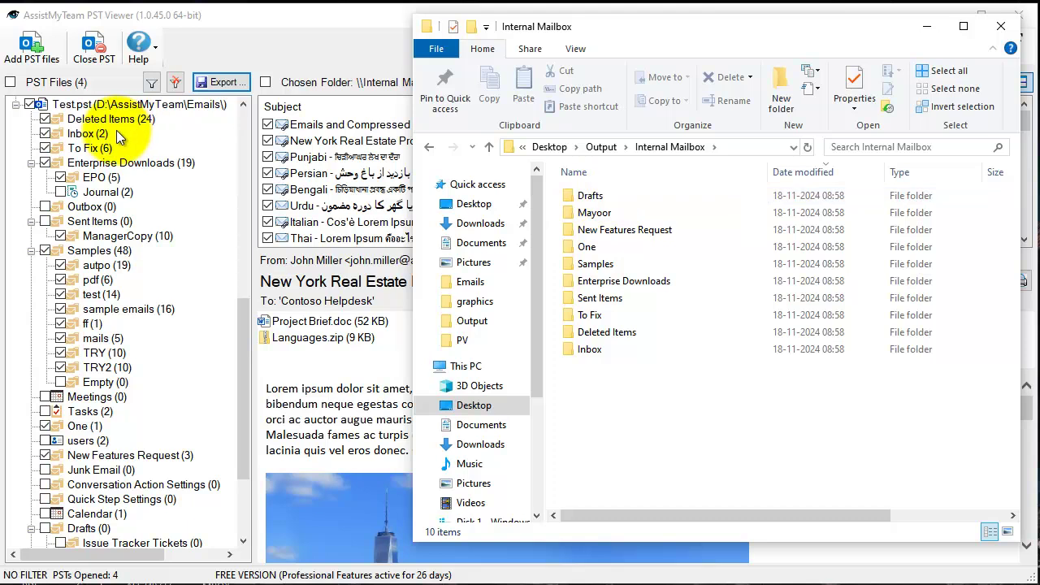
# Check the exported MSG files in Deleted Items and Inbox, returning to Internal Mailbox each time
pyautogui.click(627, 333)
pyautogui.doubleClick(627, 333)
pyautogui.scroll(-2, 617, 349)
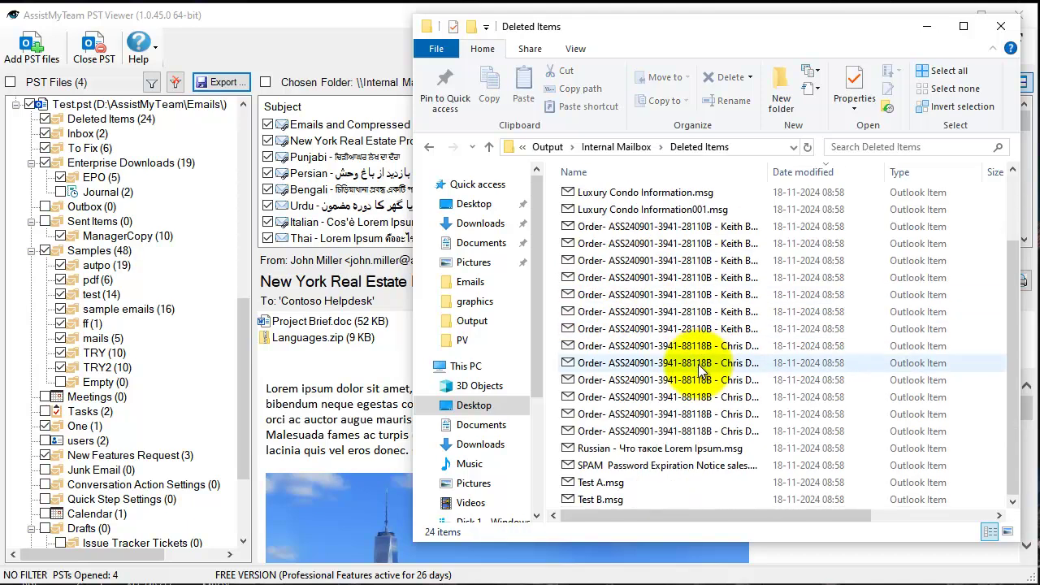
pyautogui.click(687, 346)
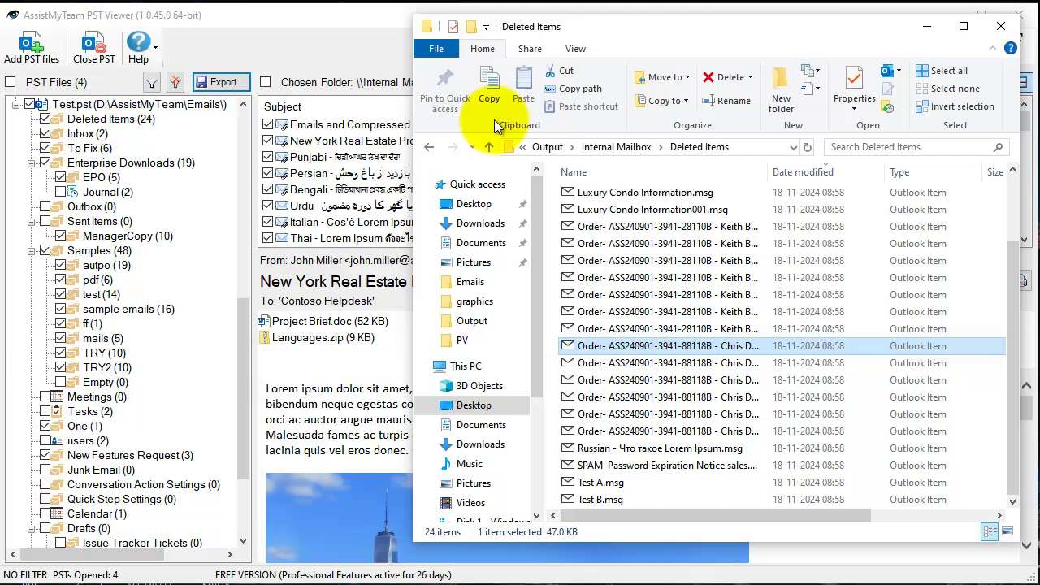
pyautogui.click(642, 147)
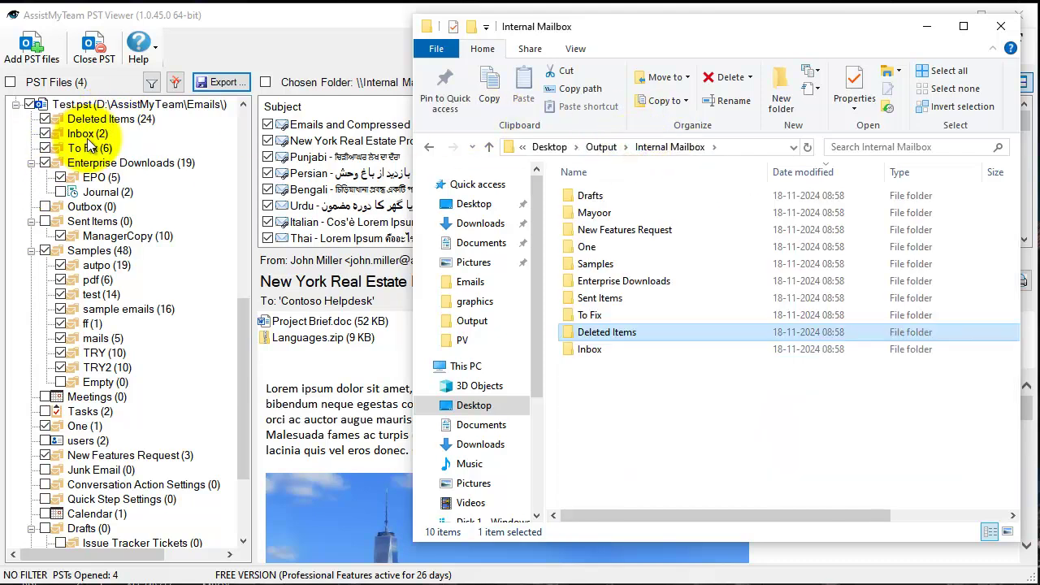
pyautogui.doubleClick(611, 352)
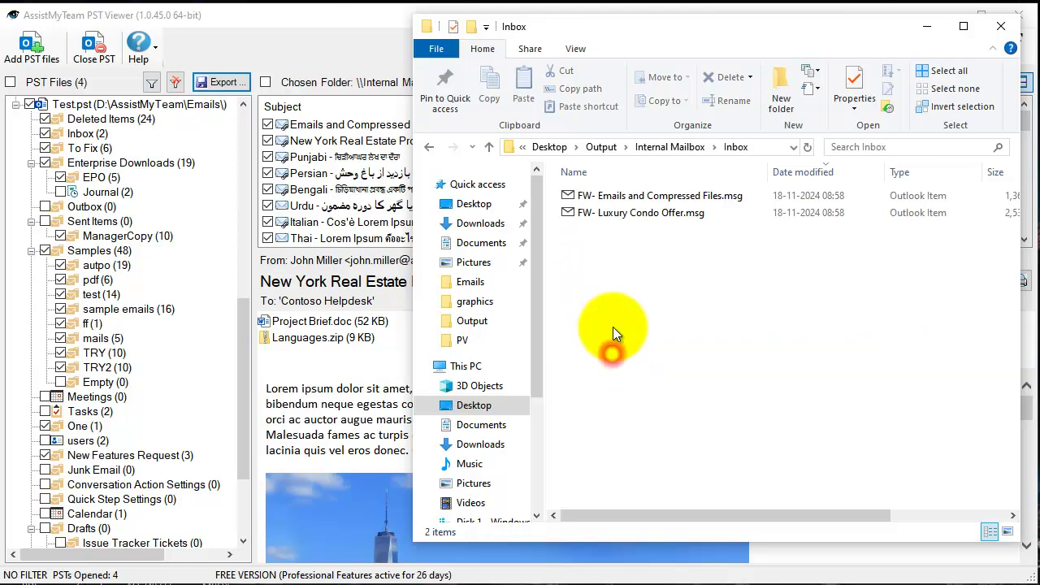
pyautogui.click(653, 147)
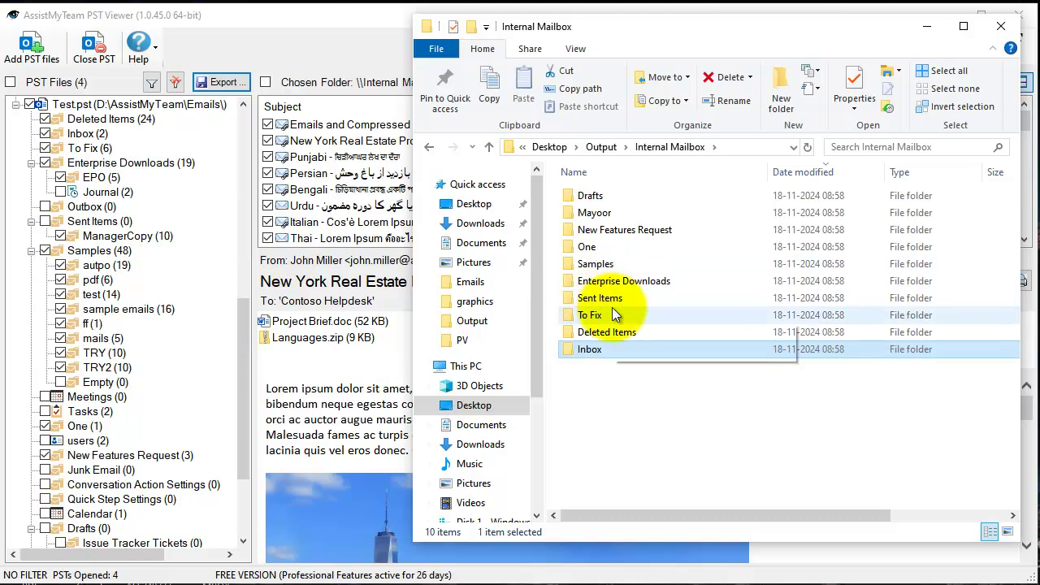
# In the exported Samples folder, select the Urdu .msg file, then open the autpo subfolder
pyautogui.doubleClick(622, 263)
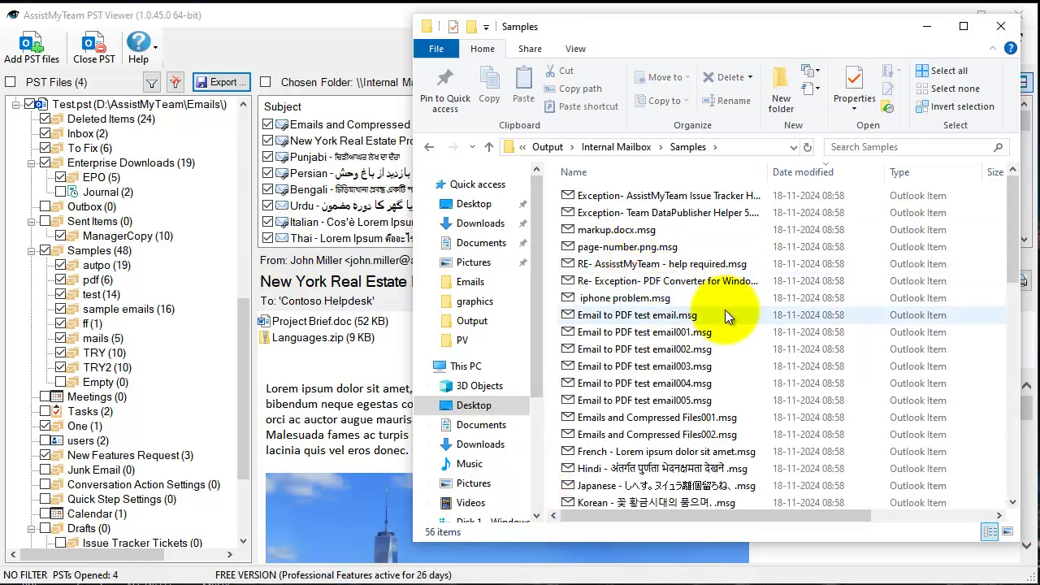
pyautogui.scroll(-9, 725, 317)
pyautogui.scroll(-3, 723, 325)
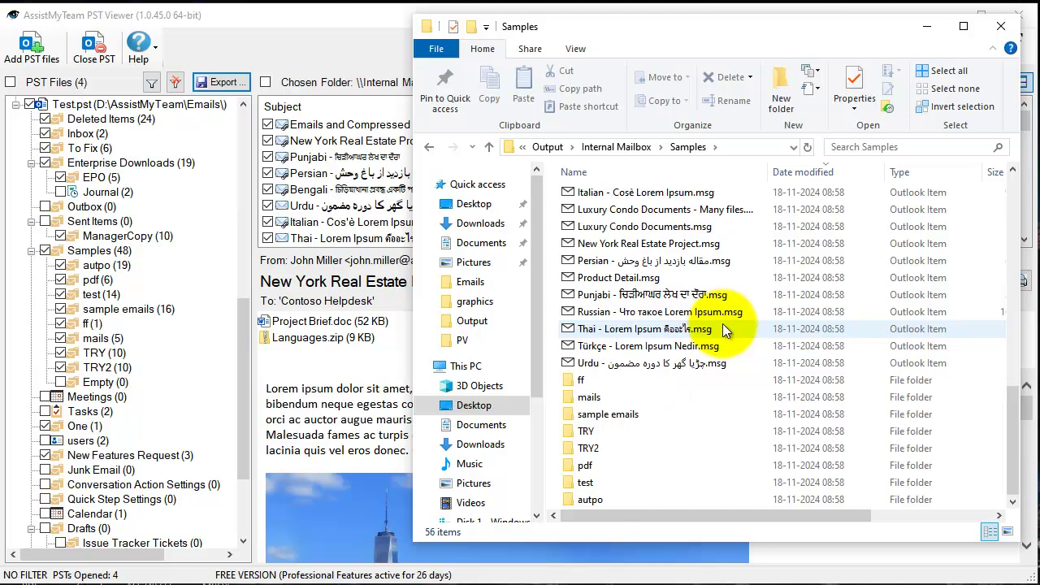
pyautogui.click(649, 362)
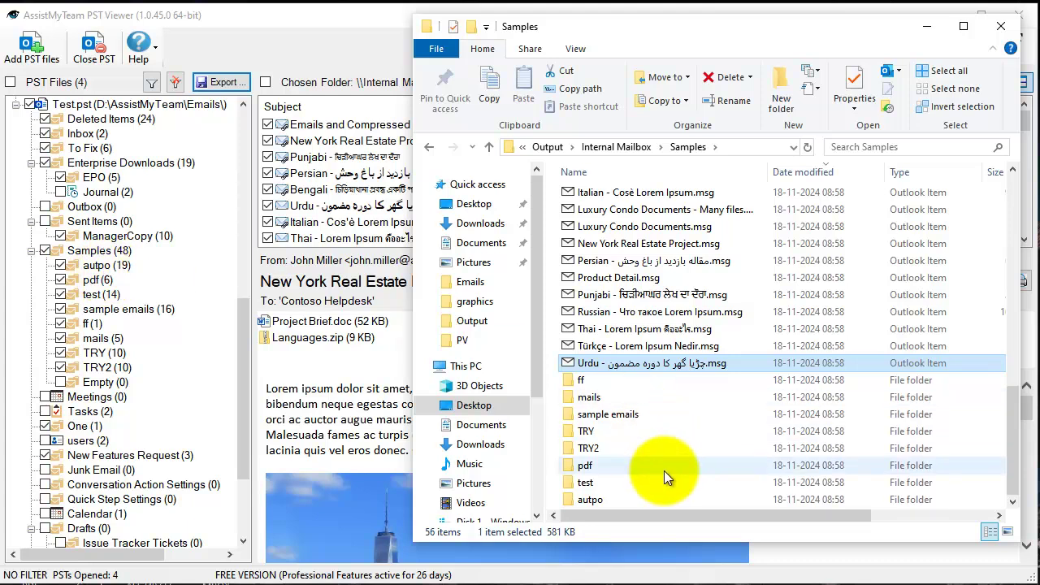
pyautogui.doubleClick(590, 500)
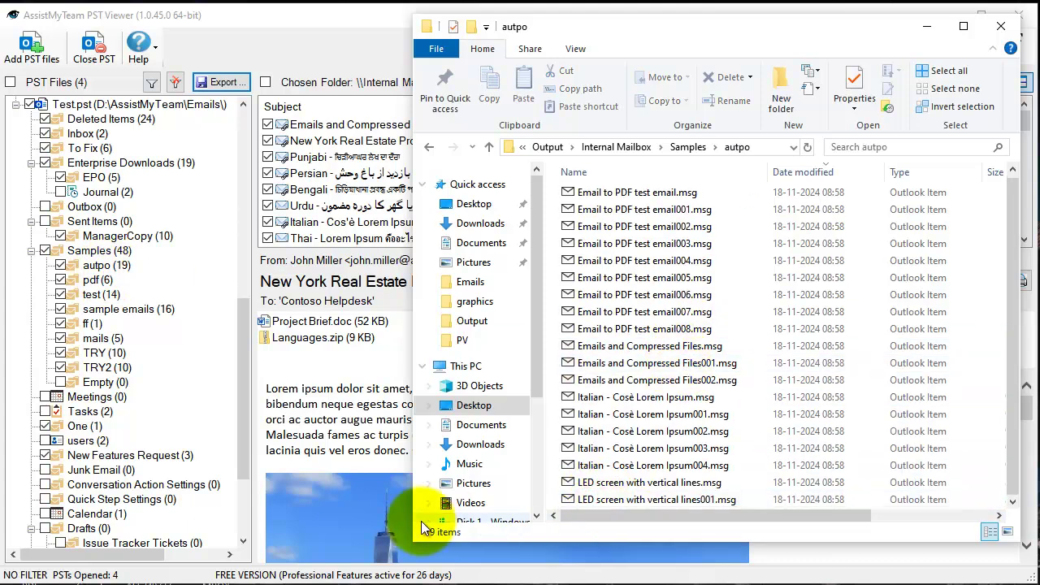